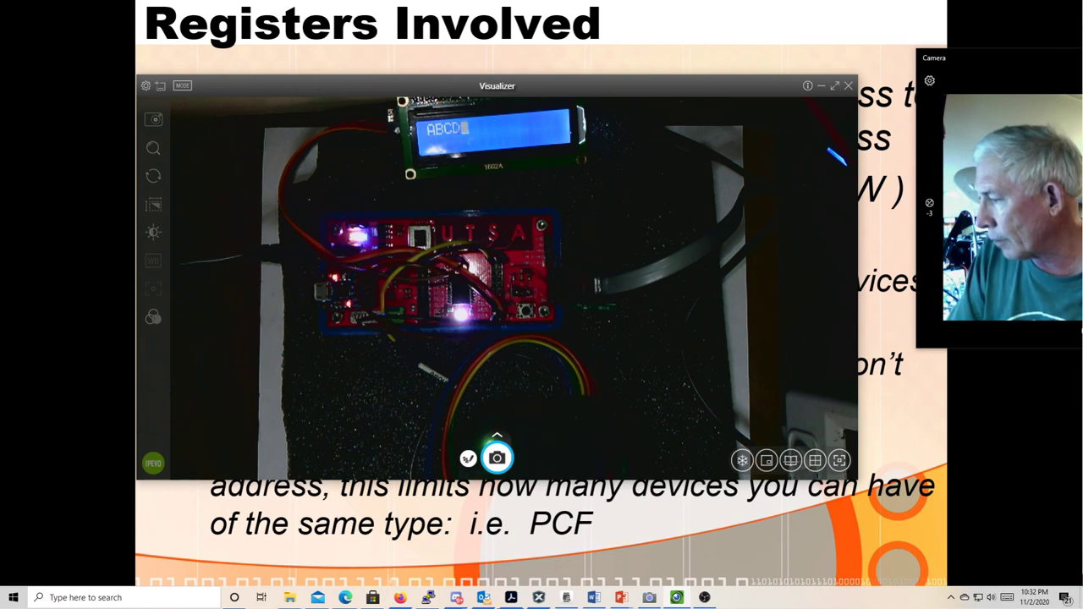
Switch to Saleae Logic and arrange its window and the Visualizer camera window so the LCD stays visible above the waveforms
{"action": "key", "text": "alt+Tab"}
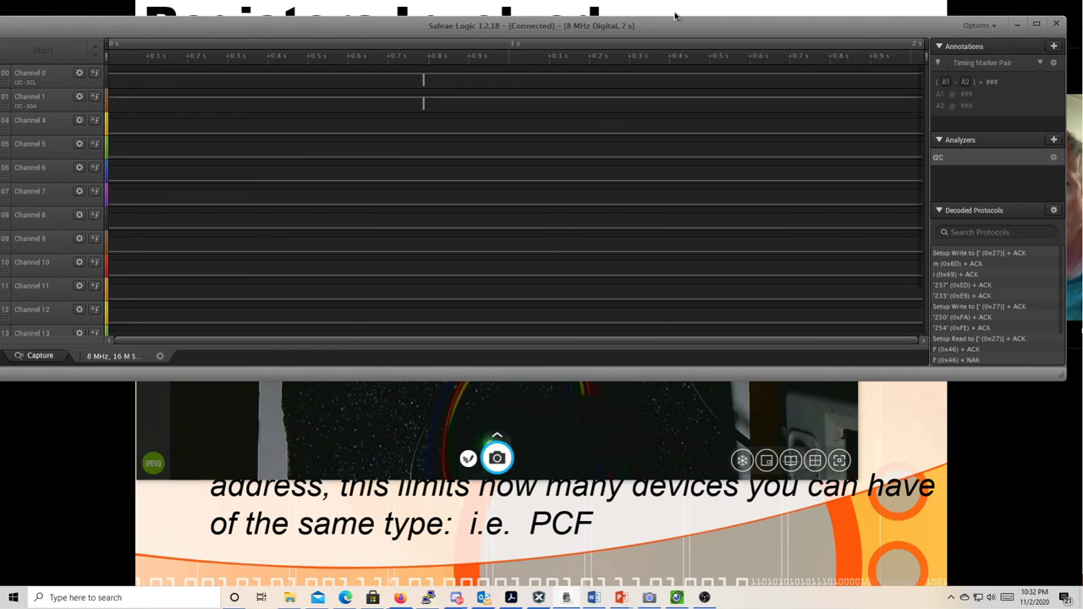
{"action": "left_click_drag", "start_coordinate": [677, 32], "coordinate": [671, 235]}
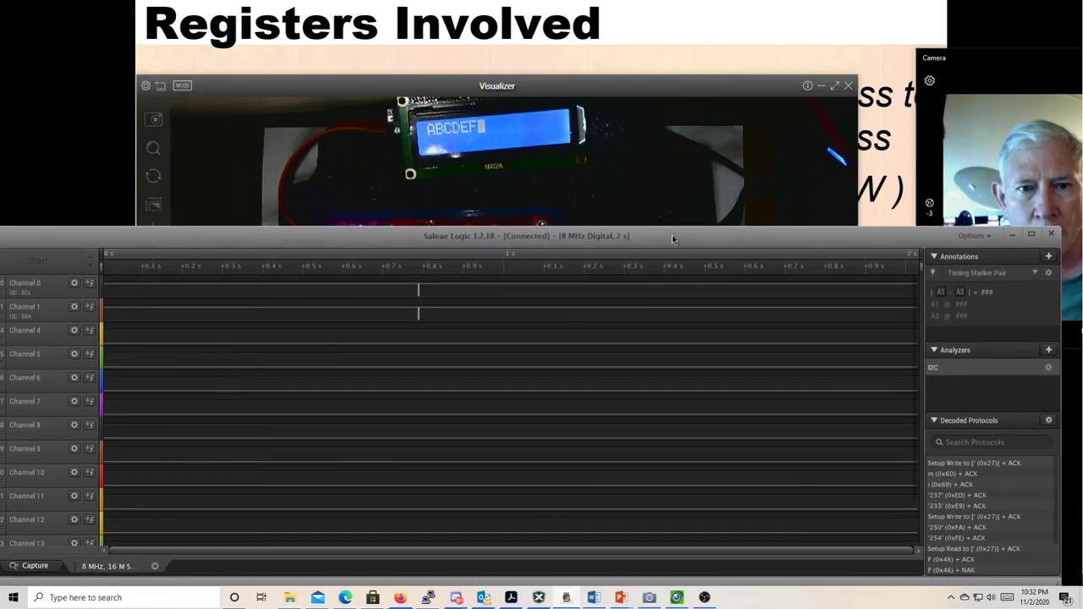
{"action": "left_click_drag", "start_coordinate": [652, 88], "coordinate": [634, 5]}
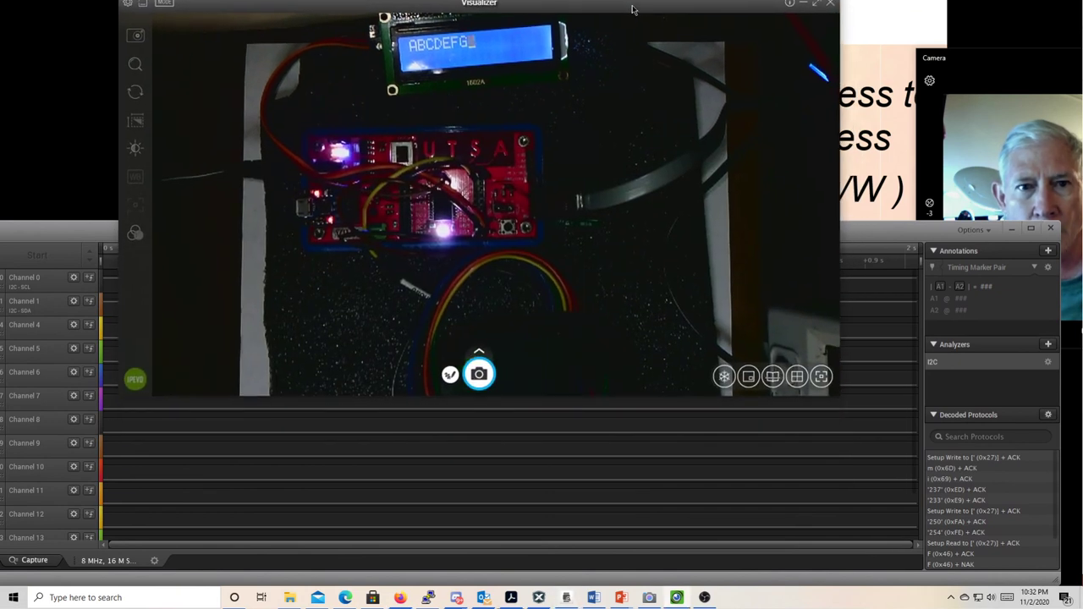
{"action": "left_click", "coordinate": [894, 231]}
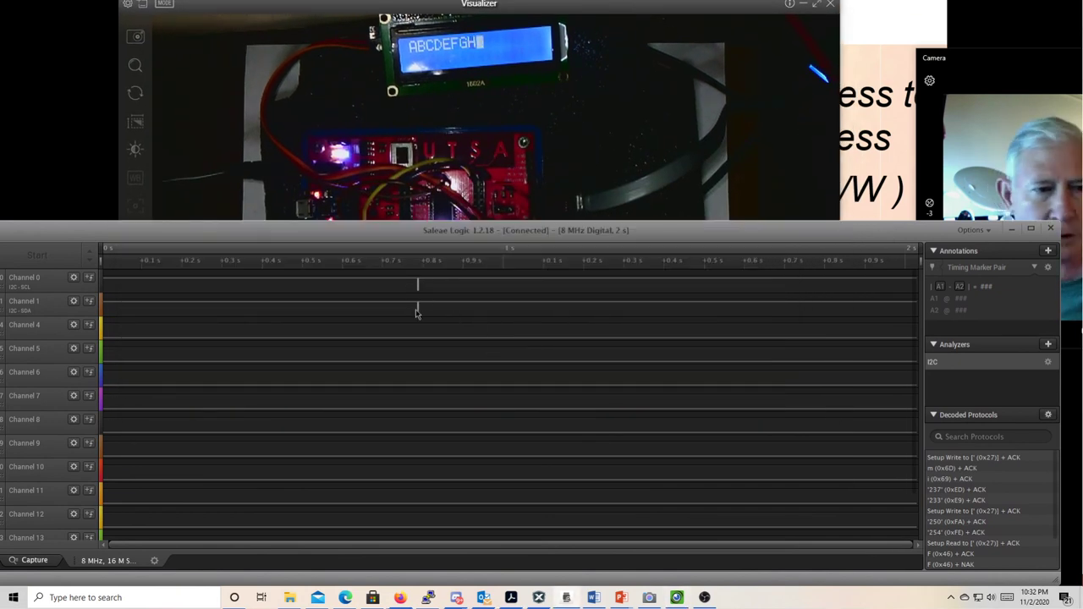
{"action": "left_click_drag", "start_coordinate": [328, 235], "coordinate": [377, 227]}
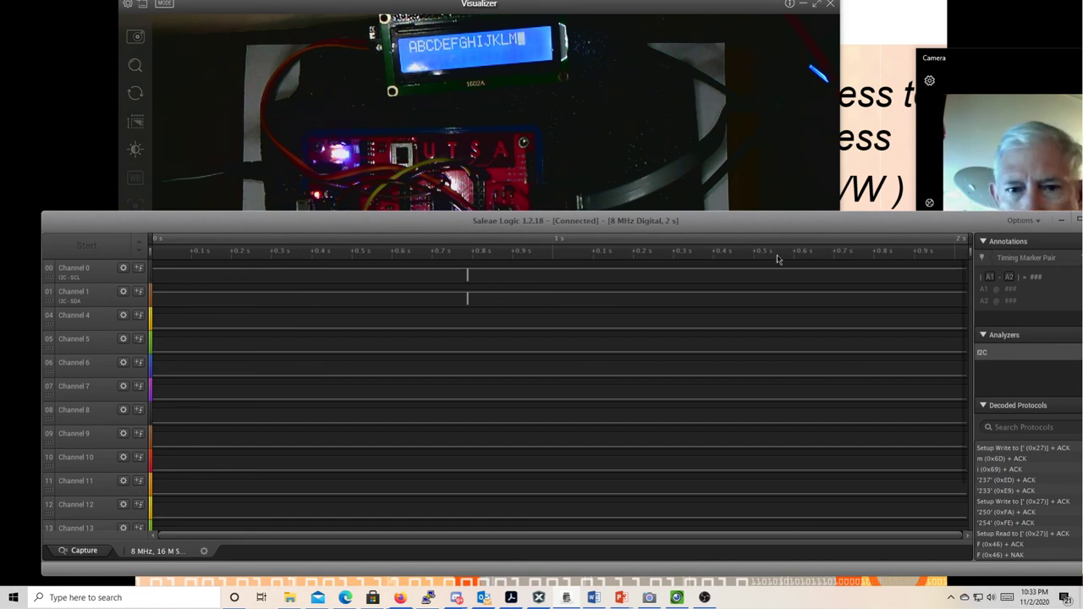
{"action": "left_click_drag", "start_coordinate": [686, 229], "coordinate": [818, 110]}
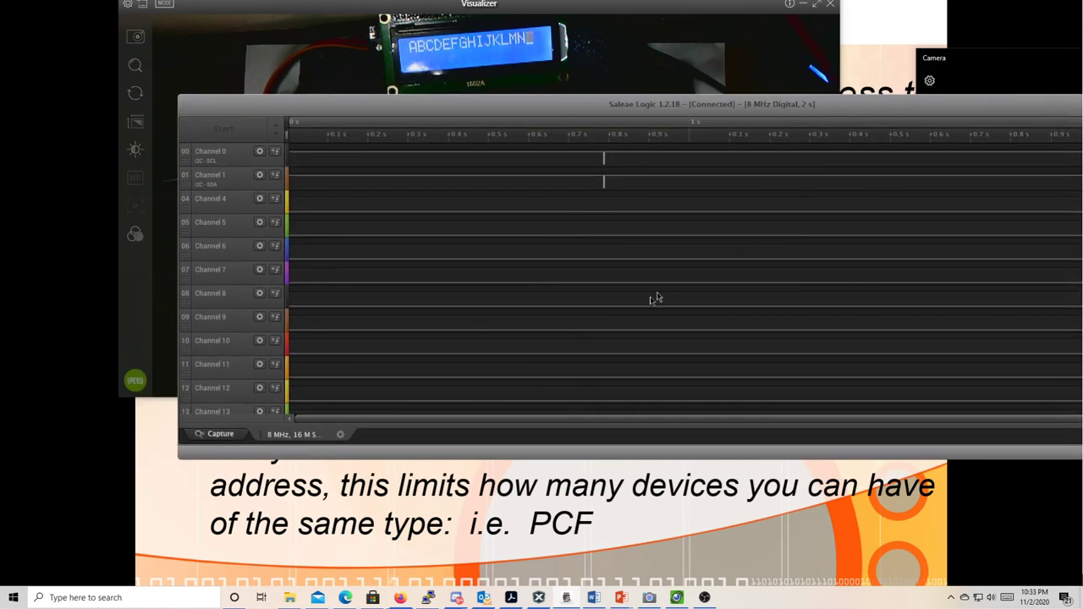
Move the analyzer window almost fully into view and bring back the saved 8 MHz, 2 s capture
{"action": "left_click", "coordinate": [220, 434]}
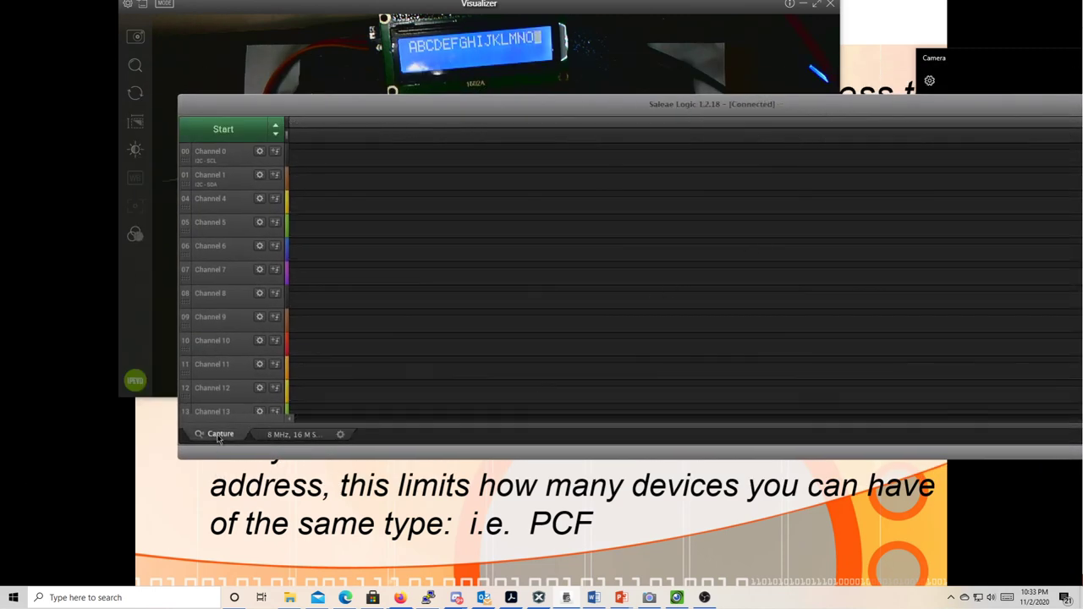
{"action": "mouse_move", "coordinate": [537, 117]}
{"action": "left_mouse_down"}
{"action": "mouse_move", "coordinate": [463, 152]}
{"action": "mouse_move", "coordinate": [370, 148]}
{"action": "left_mouse_up"}
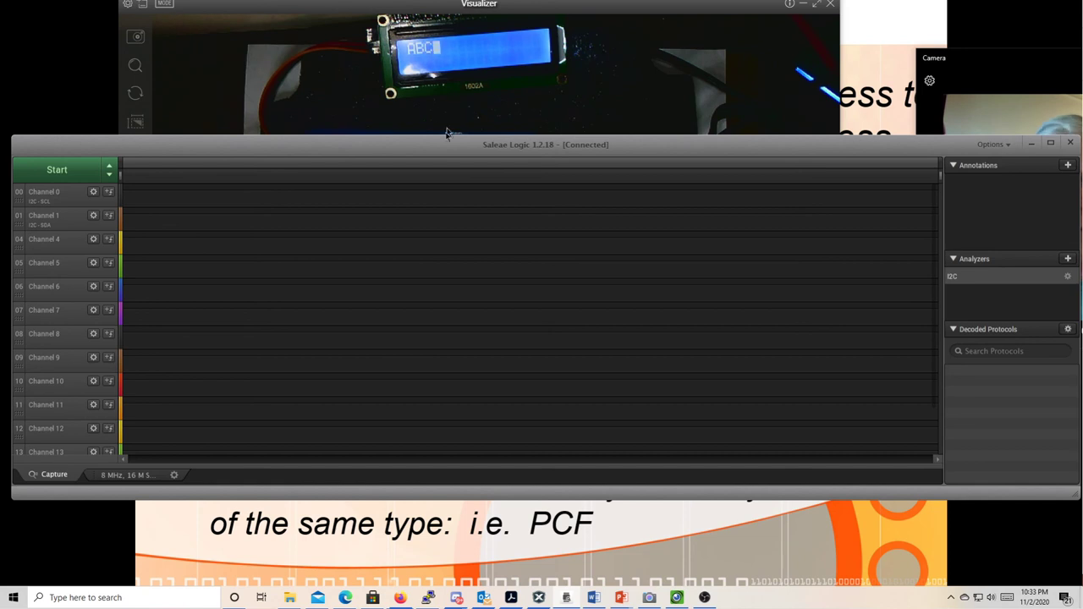
{"action": "left_click", "coordinate": [81, 178]}
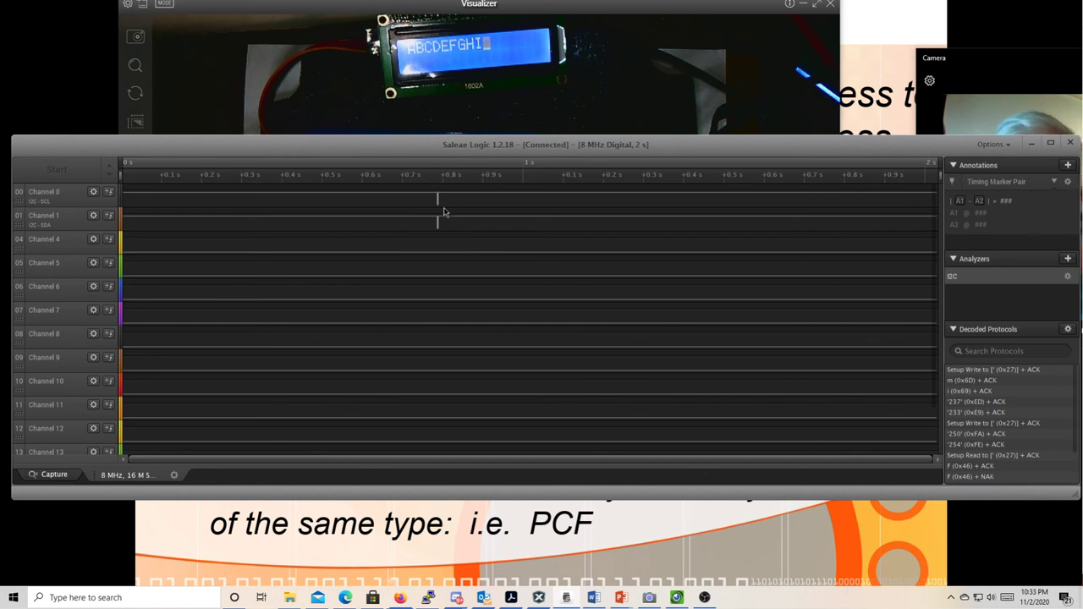
Zoom in on the I2C burst on channels 0 and 1 until its decoded bytes fill the waveform view
{"action": "scroll", "coordinate": [440, 215], "scroll_direction": "up", "scroll_amount": 10}
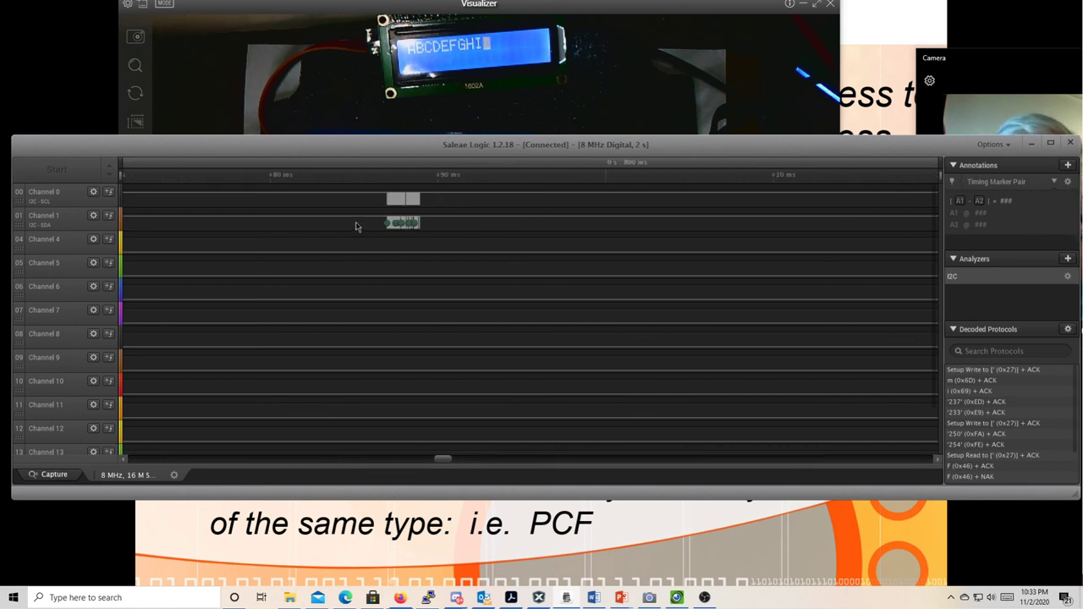
{"action": "scroll", "coordinate": [411, 226], "scroll_direction": "up", "scroll_amount": 8}
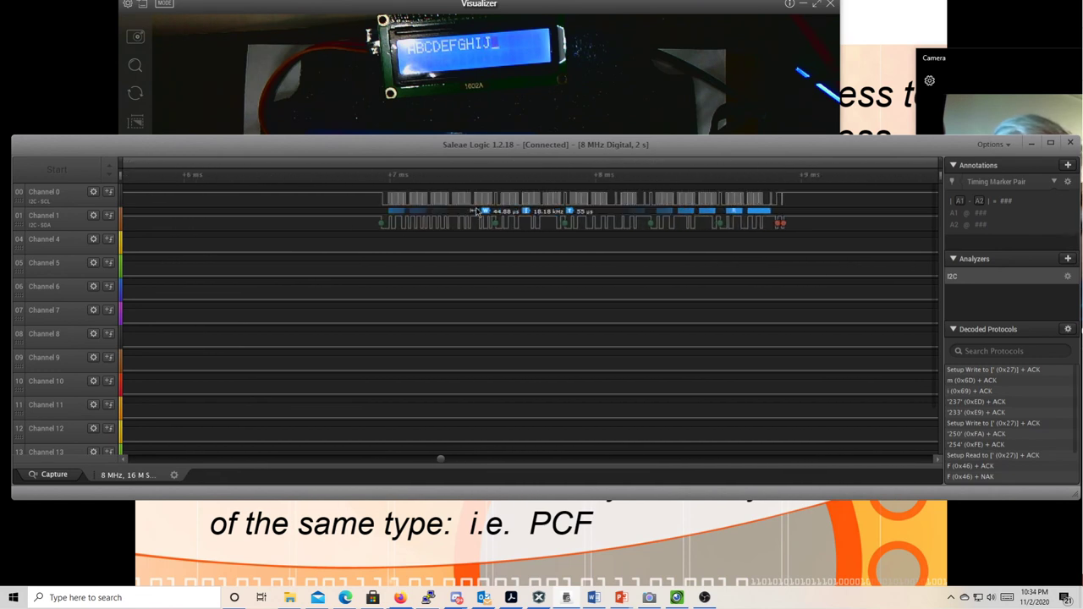
{"action": "scroll", "coordinate": [478, 211], "scroll_direction": "up", "scroll_amount": 3}
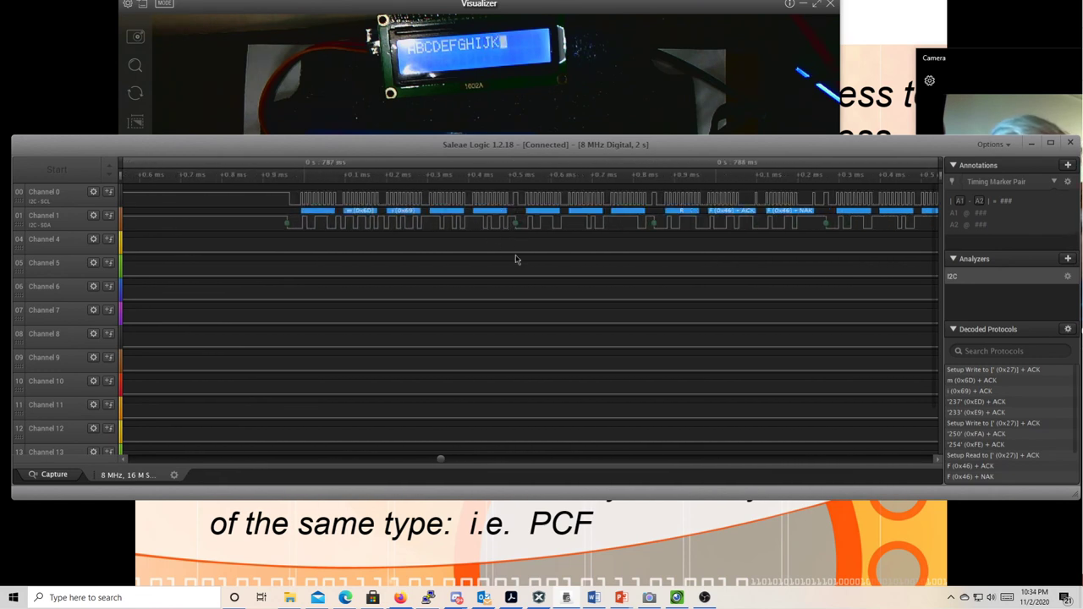
{"action": "left_click_drag", "start_coordinate": [503, 273], "coordinate": [341, 330]}
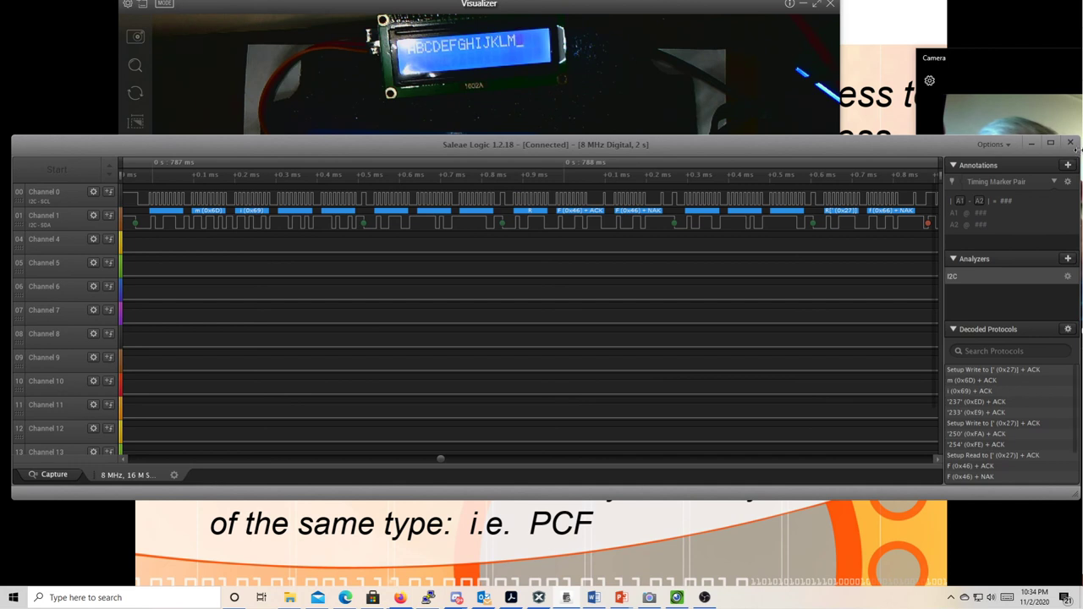
Resize and reposition the analyzer window so the whole I2C burst and the decoded protocol list are both visible
{"action": "left_click_drag", "start_coordinate": [1077, 151], "coordinate": [1082, 151]}
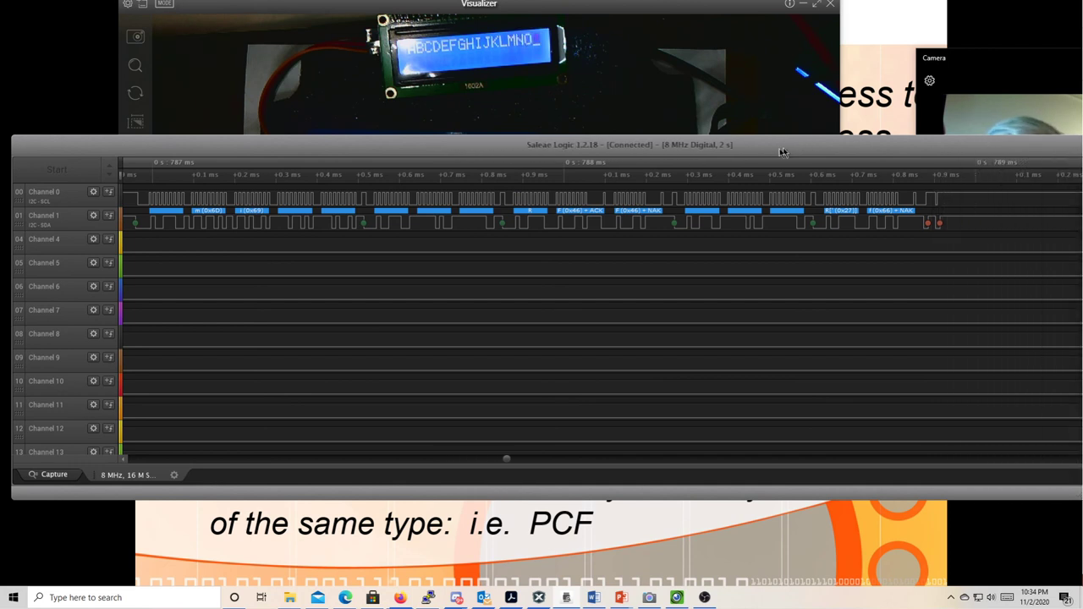
{"action": "left_click_drag", "start_coordinate": [488, 156], "coordinate": [387, 147]}
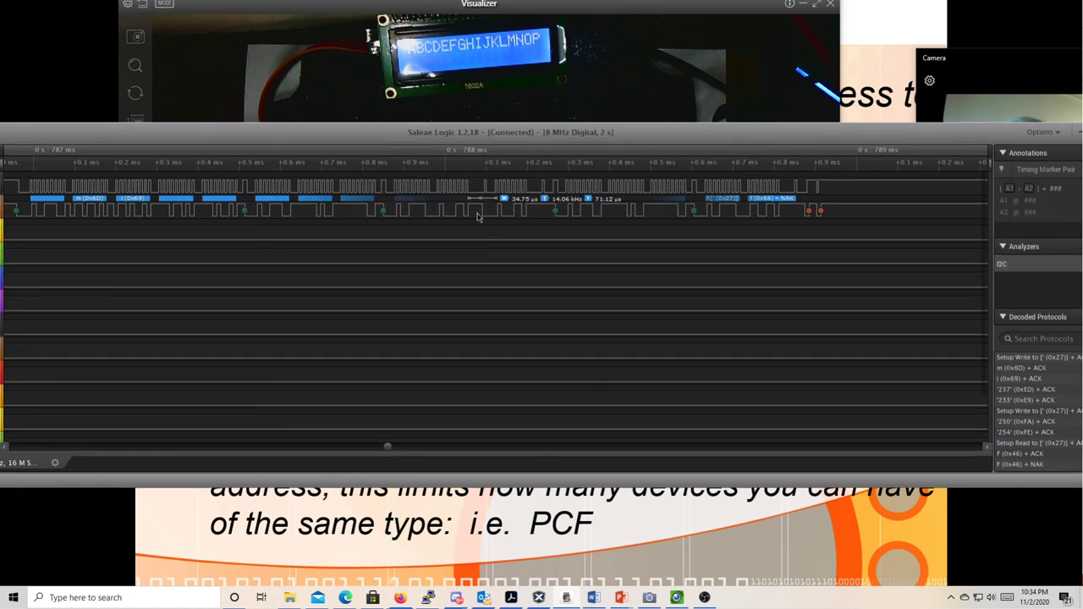
{"action": "left_click_drag", "start_coordinate": [463, 257], "coordinate": [476, 252]}
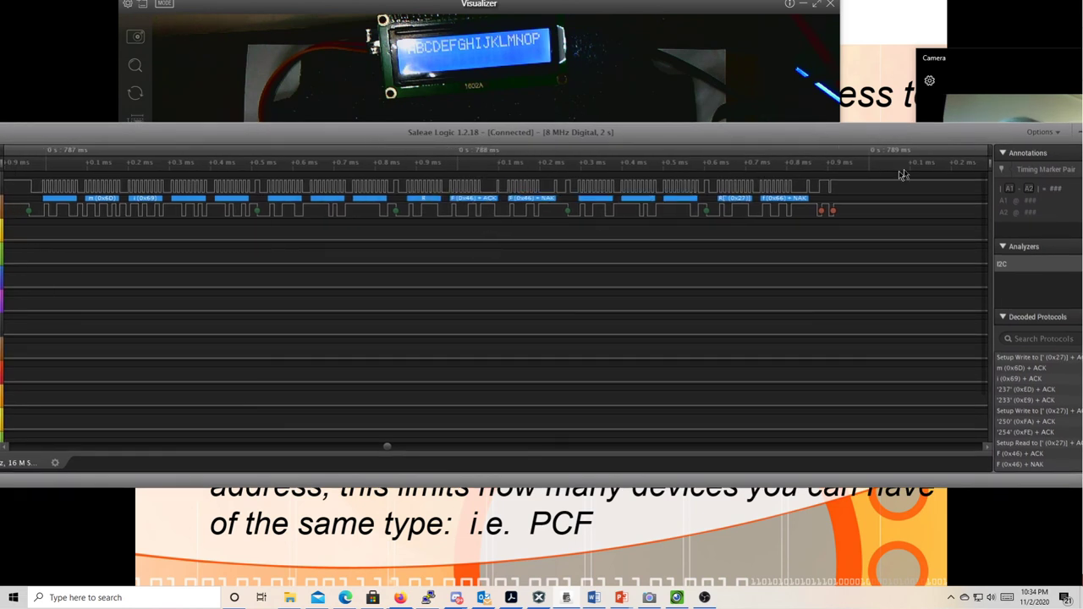
{"action": "left_click_drag", "start_coordinate": [1081, 186], "coordinate": [1031, 187]}
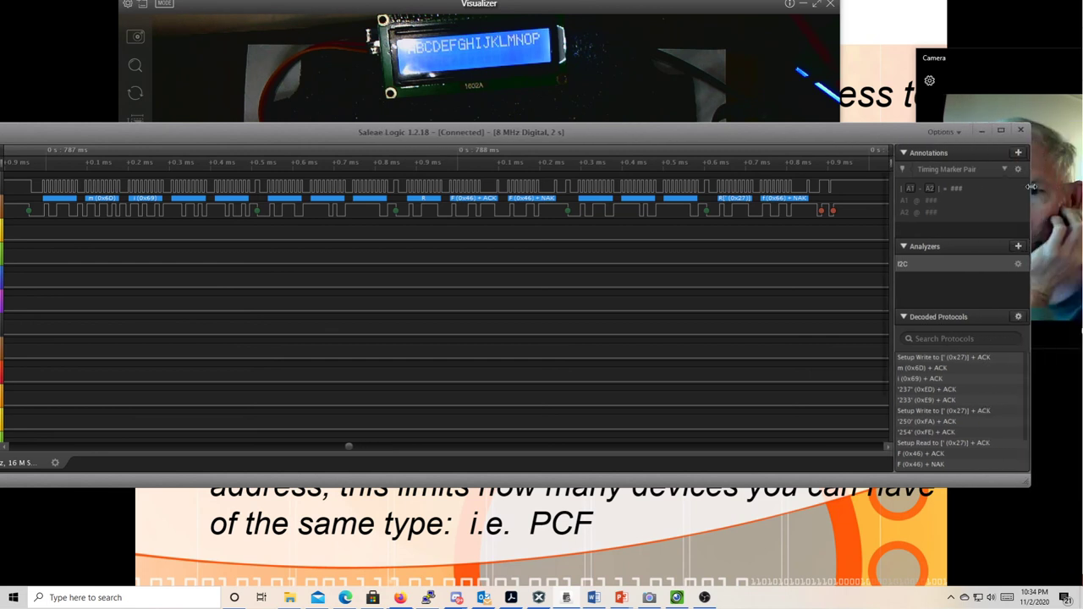
{"action": "left_click_drag", "start_coordinate": [786, 141], "coordinate": [828, 134]}
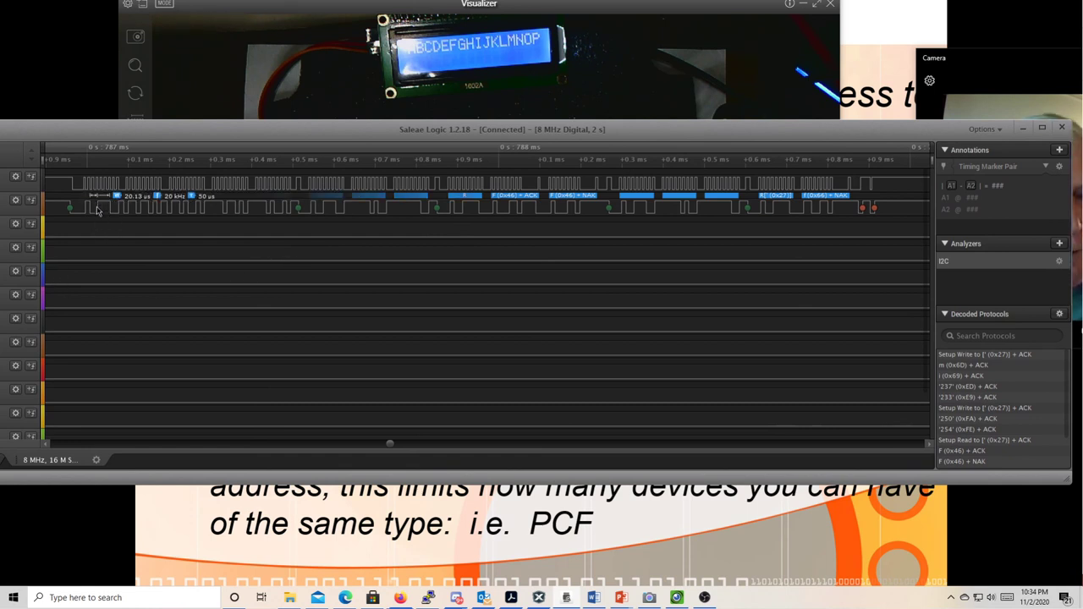
Zoom in on the first Setup Write frame to 0x27 and measure the first SCL clock pulse
{"action": "scroll", "coordinate": [94, 209], "scroll_direction": "down", "scroll_amount": 2}
{"action": "scroll", "coordinate": [89, 208], "scroll_direction": "up", "scroll_amount": 5}
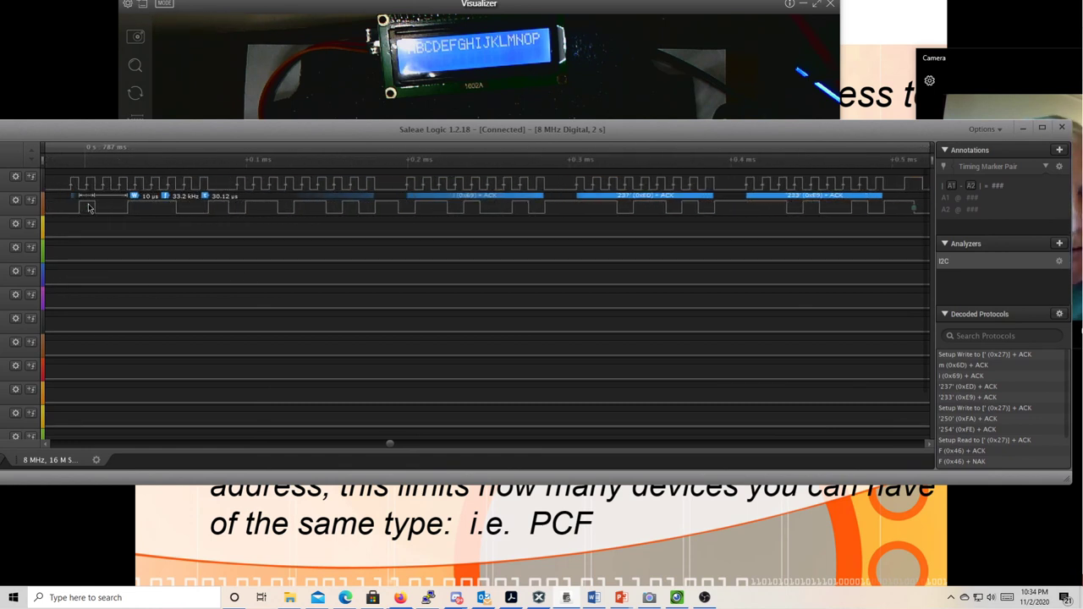
{"action": "scroll", "coordinate": [88, 208], "scroll_direction": "up", "scroll_amount": 3}
{"action": "left_click_drag", "start_coordinate": [161, 263], "coordinate": [313, 270]}
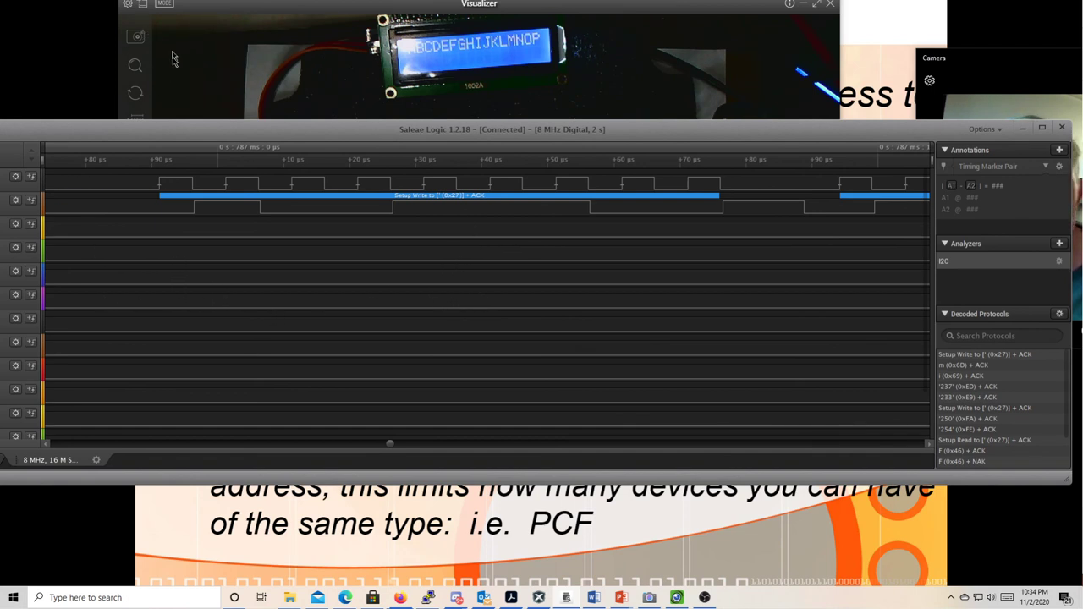
{"action": "mouse_move", "coordinate": [173, 188]}
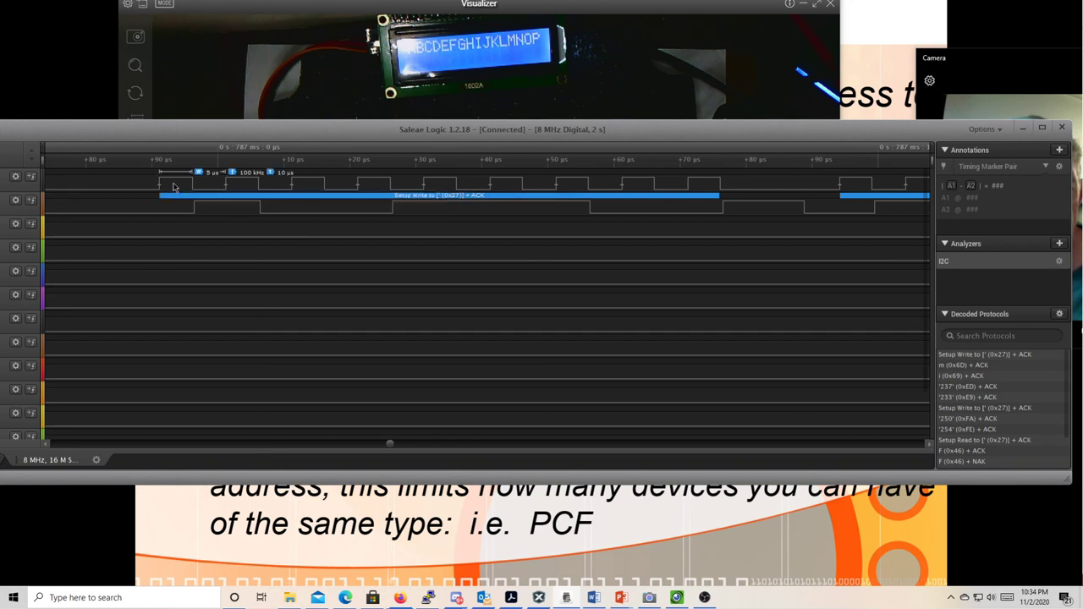
{"action": "mouse_move", "coordinate": [107, 188]}
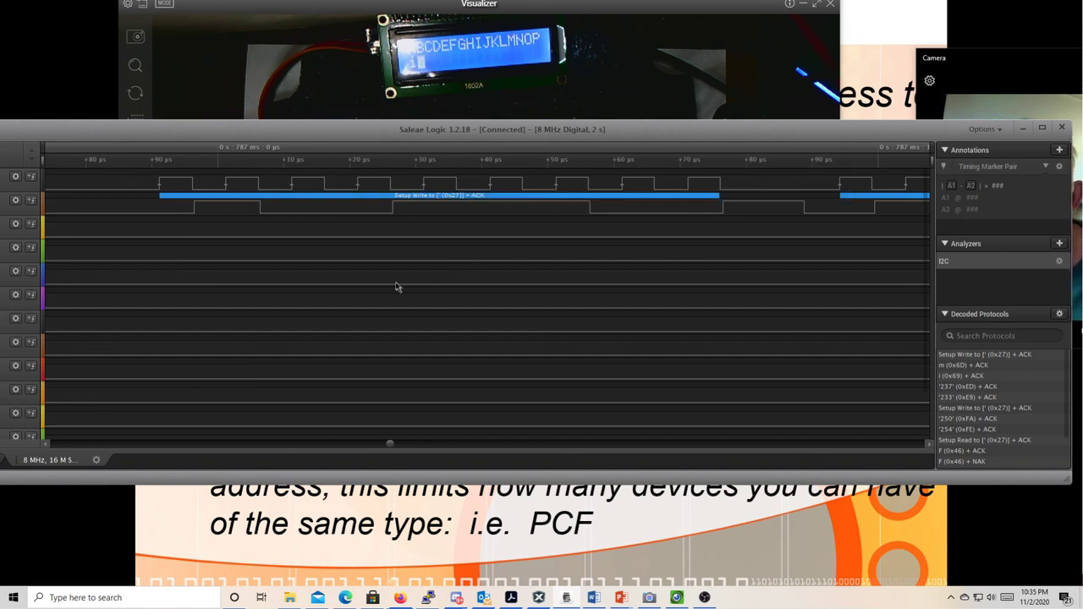
Examine the start condition and the SDA bits of the first write frame against the SCL clock edges
{"action": "scroll", "coordinate": [466, 271], "scroll_direction": "down", "scroll_amount": 1}
{"action": "scroll", "coordinate": [465, 270], "scroll_direction": "up", "scroll_amount": 3}
{"action": "scroll", "coordinate": [465, 271], "scroll_direction": "down", "scroll_amount": 2}
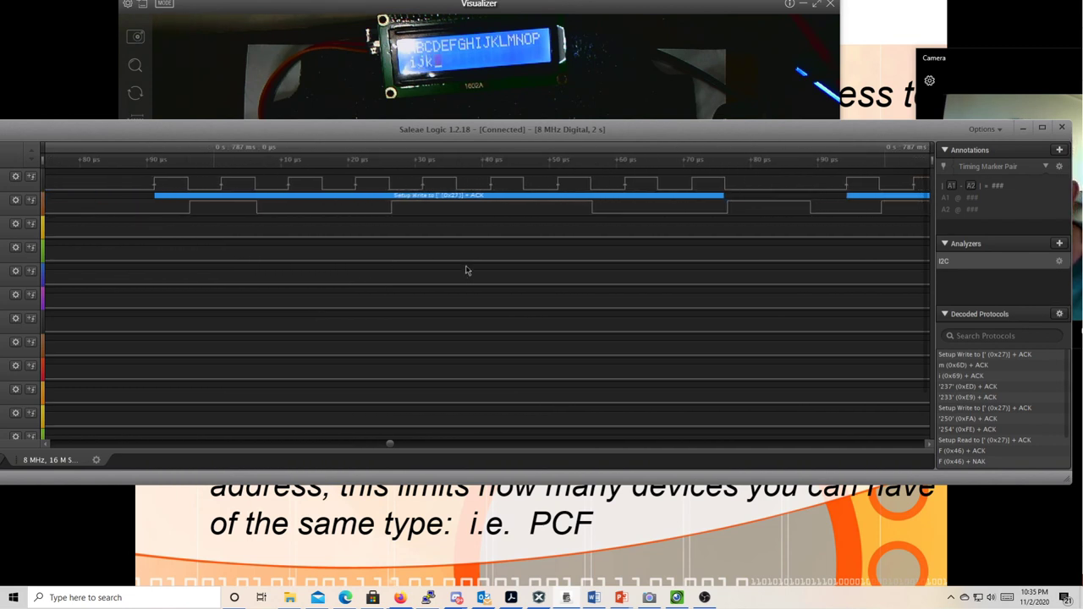
{"action": "scroll", "coordinate": [465, 271], "scroll_direction": "down", "scroll_amount": 4}
{"action": "scroll", "coordinate": [465, 271], "scroll_direction": "up", "scroll_amount": 1}
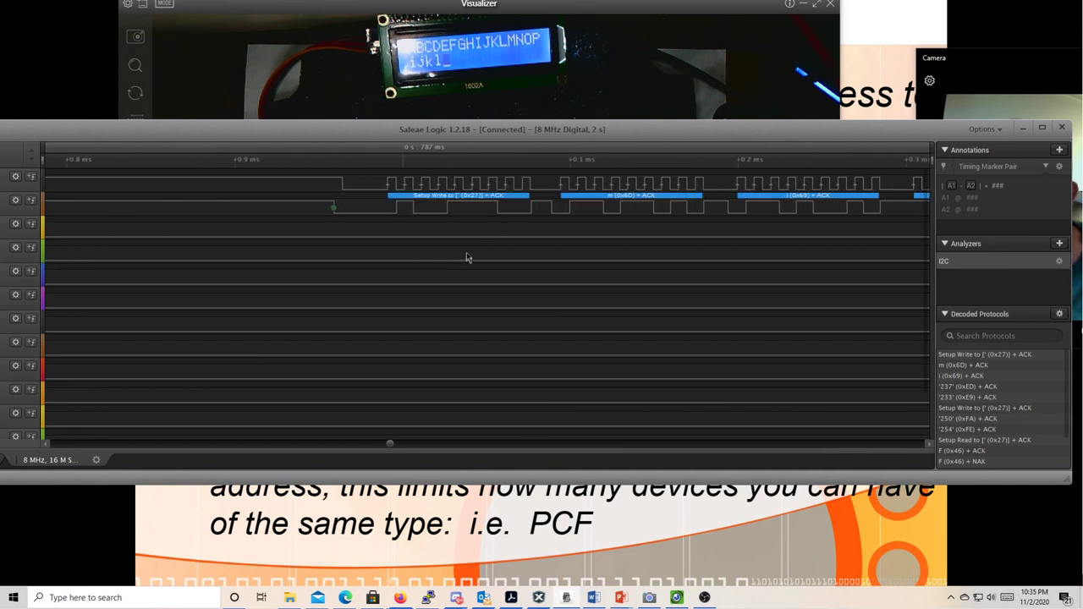
{"action": "mouse_move", "coordinate": [335, 216]}
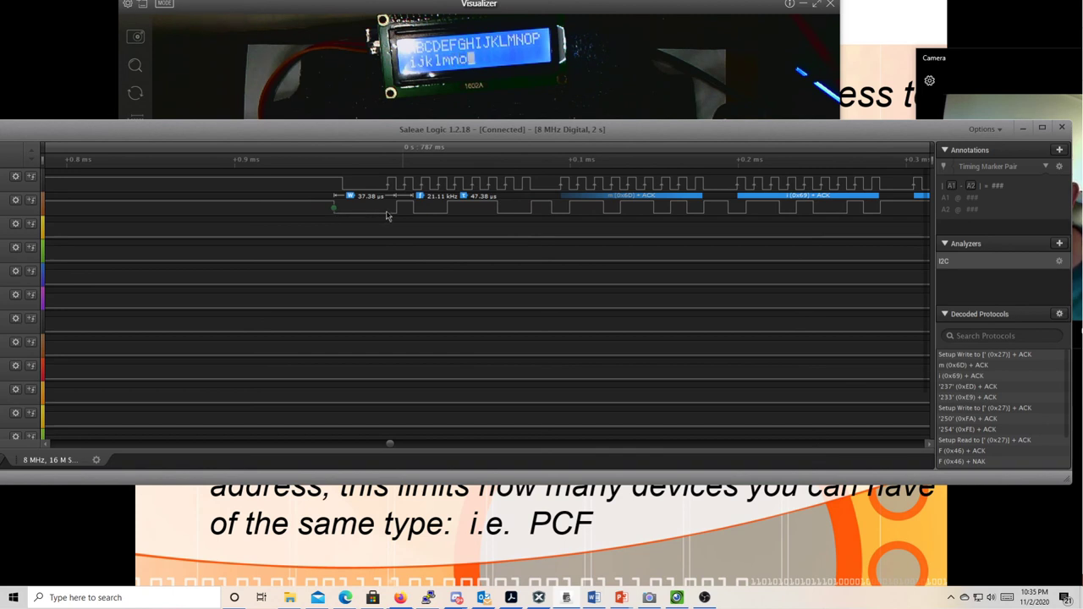
{"action": "mouse_move", "coordinate": [388, 191]}
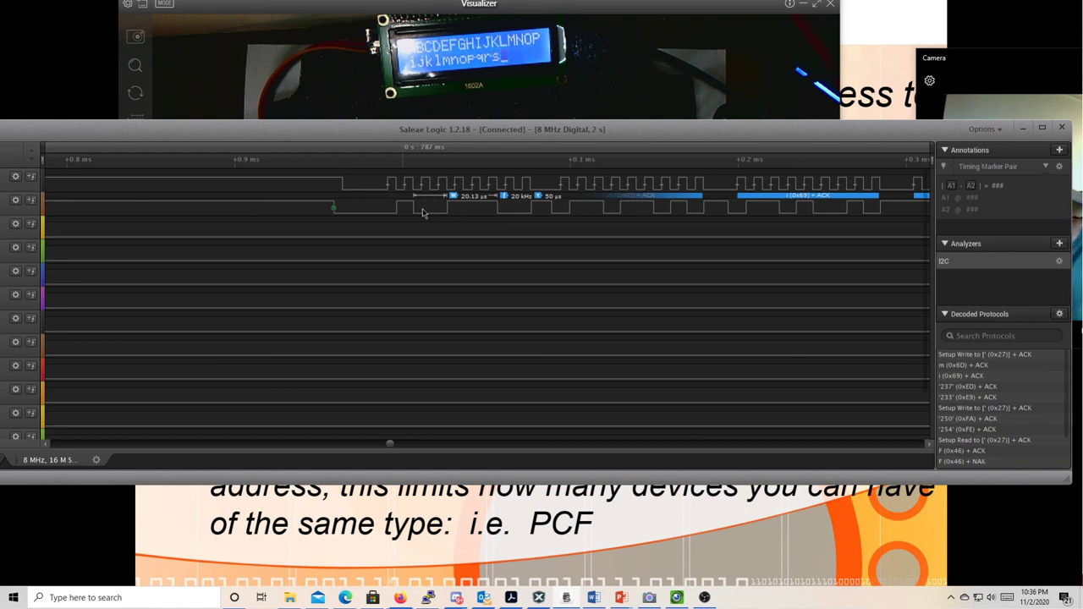
{"action": "key", "text": "r"}
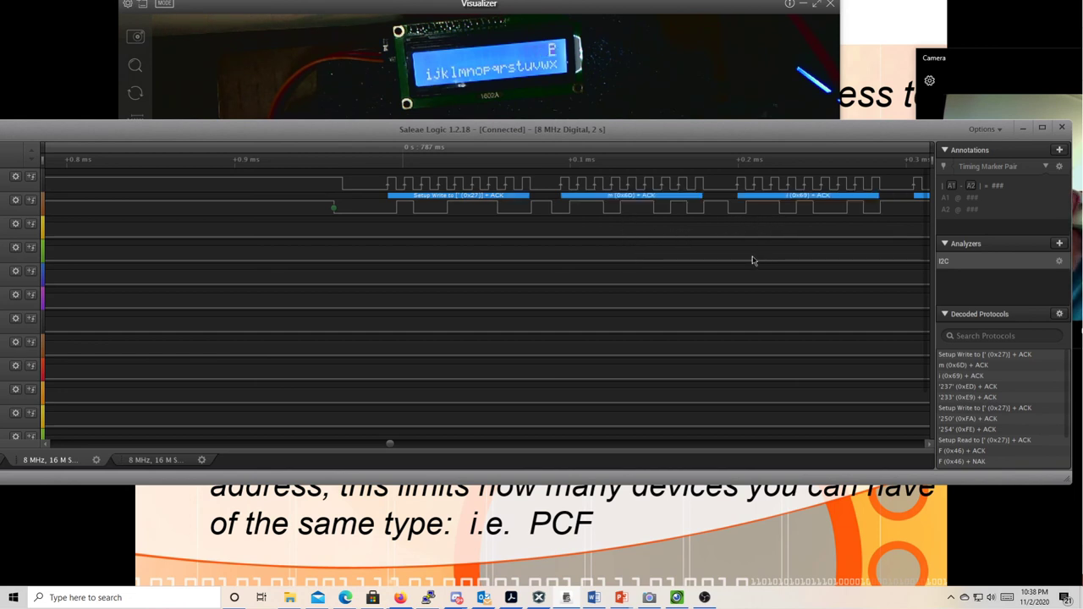
Follow the first write's data bytes through to the repeated start and the second Setup Write frame
{"action": "left_click_drag", "start_coordinate": [752, 260], "coordinate": [258, 406]}
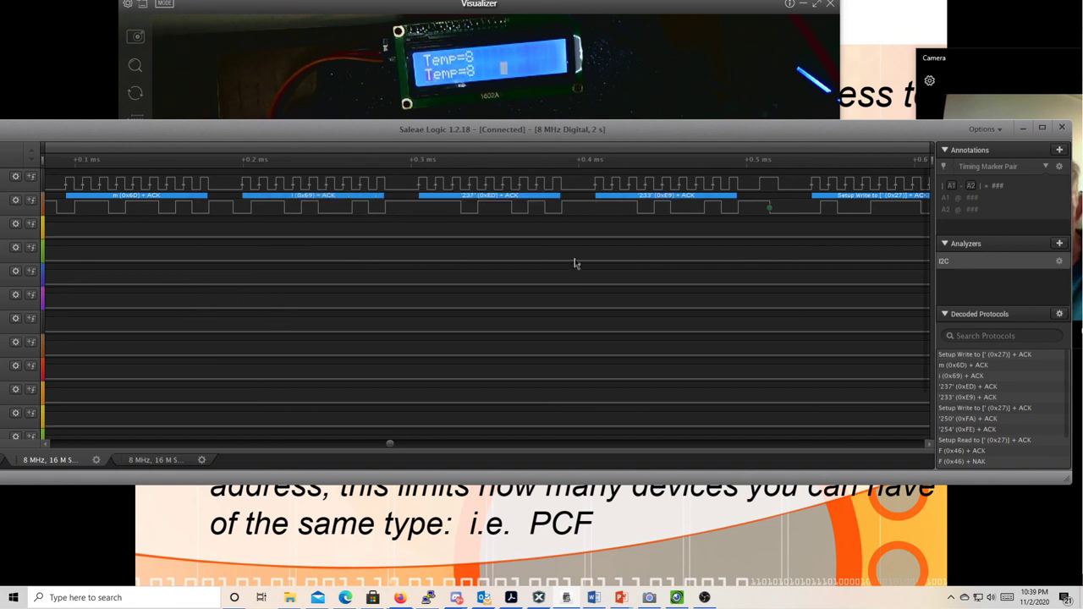
{"action": "mouse_move", "coordinate": [146, 218]}
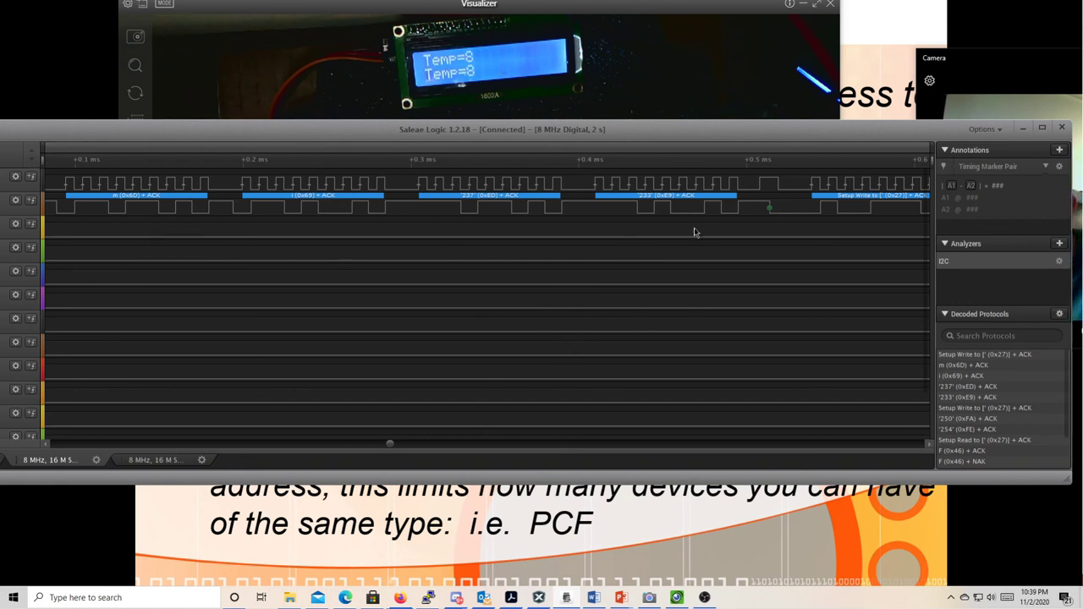
{"action": "left_click_drag", "start_coordinate": [623, 285], "coordinate": [237, 342]}
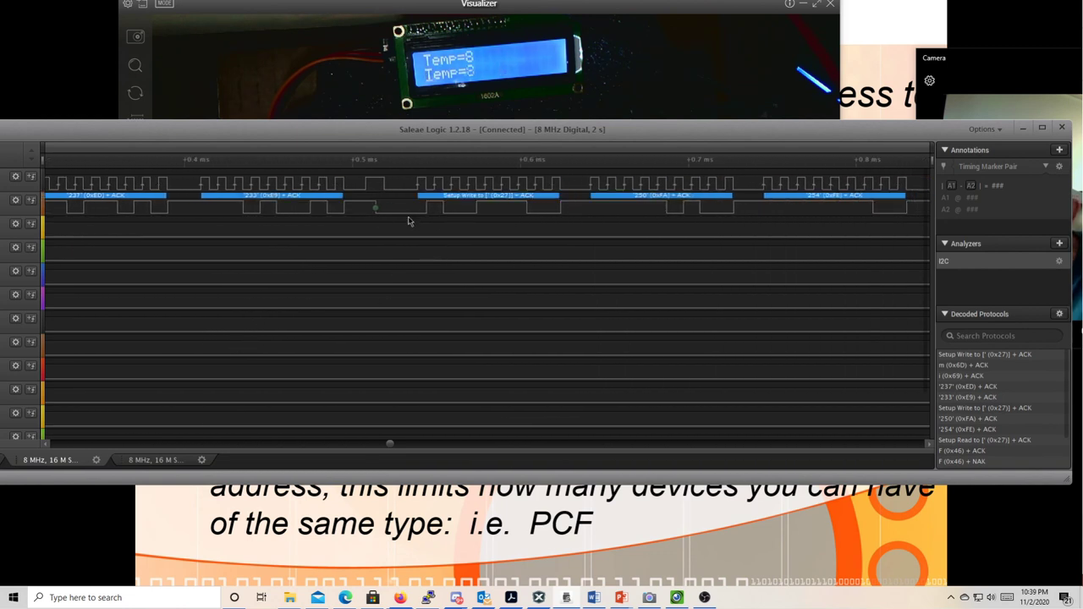
{"action": "mouse_move", "coordinate": [376, 217]}
{"action": "left_click_drag", "start_coordinate": [552, 267], "coordinate": [420, 275]}
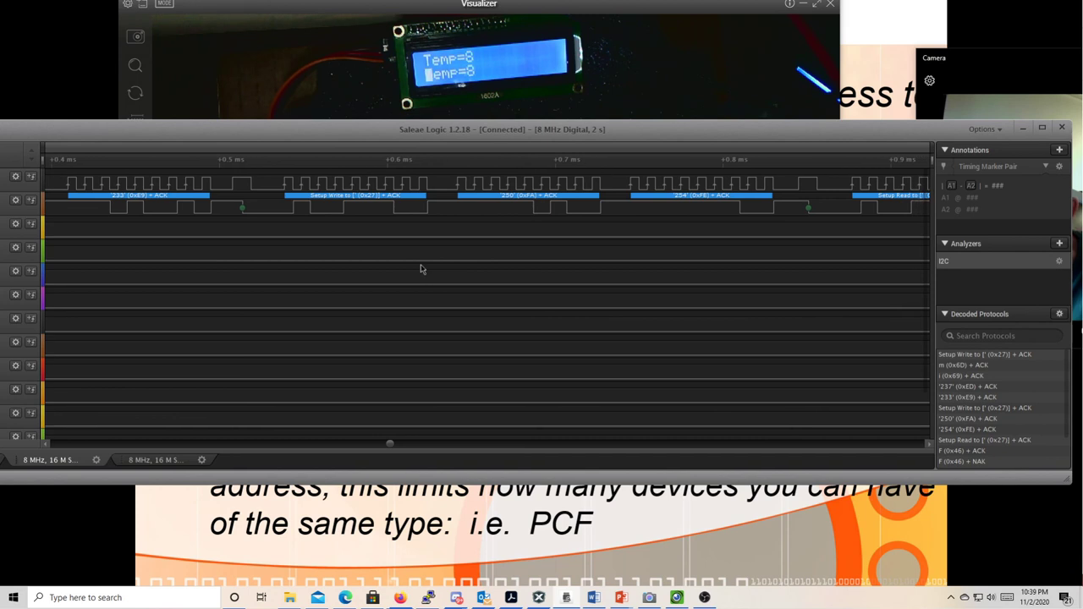
Inspect the second write's data bytes and the Setup Read frame from 0x27 with its returned bytes
{"action": "mouse_move", "coordinate": [418, 197]}
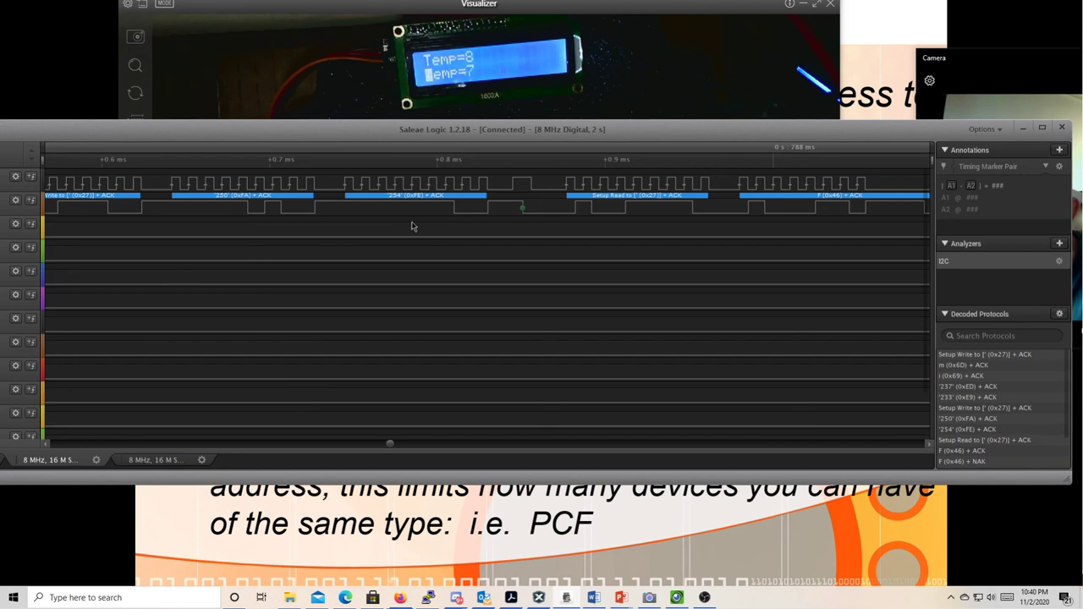
{"action": "mouse_move", "coordinate": [355, 284]}
{"action": "left_mouse_down"}
{"action": "mouse_move", "coordinate": [562, 289]}
{"action": "mouse_move", "coordinate": [423, 295]}
{"action": "mouse_move", "coordinate": [341, 274]}
{"action": "left_mouse_up"}
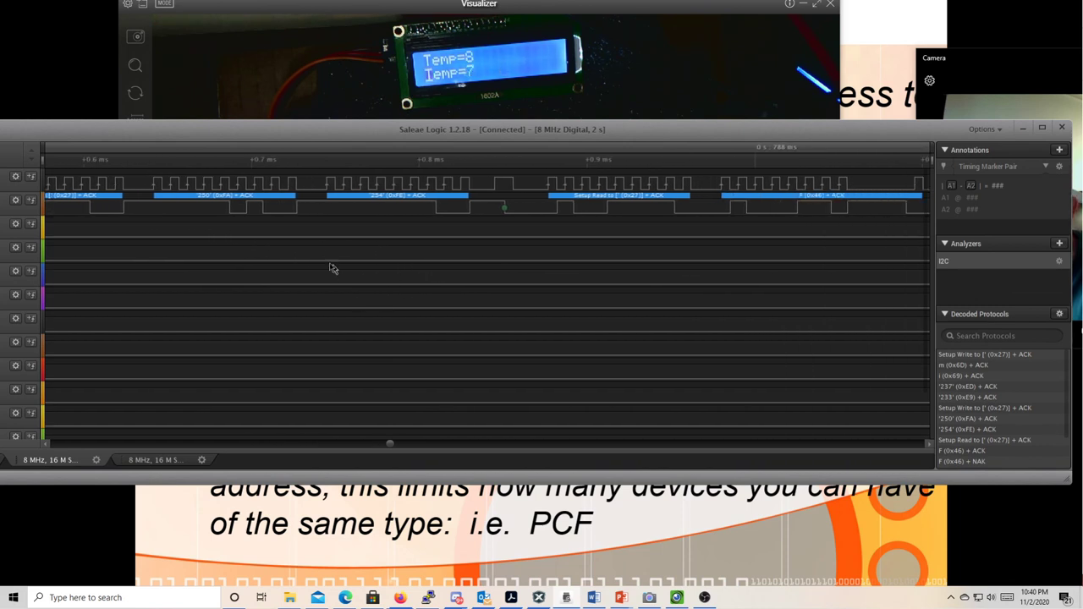
{"action": "left_click_drag", "start_coordinate": [570, 280], "coordinate": [377, 280]}
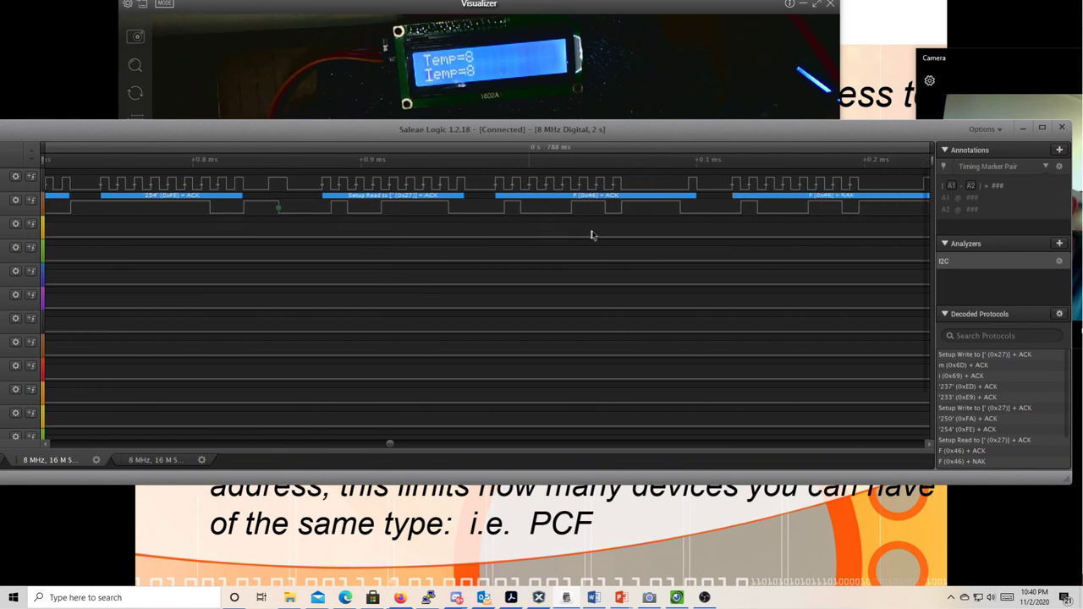
{"action": "left_click_drag", "start_coordinate": [626, 242], "coordinate": [848, 244]}
{"action": "left_click_drag", "start_coordinate": [499, 288], "coordinate": [801, 294]}
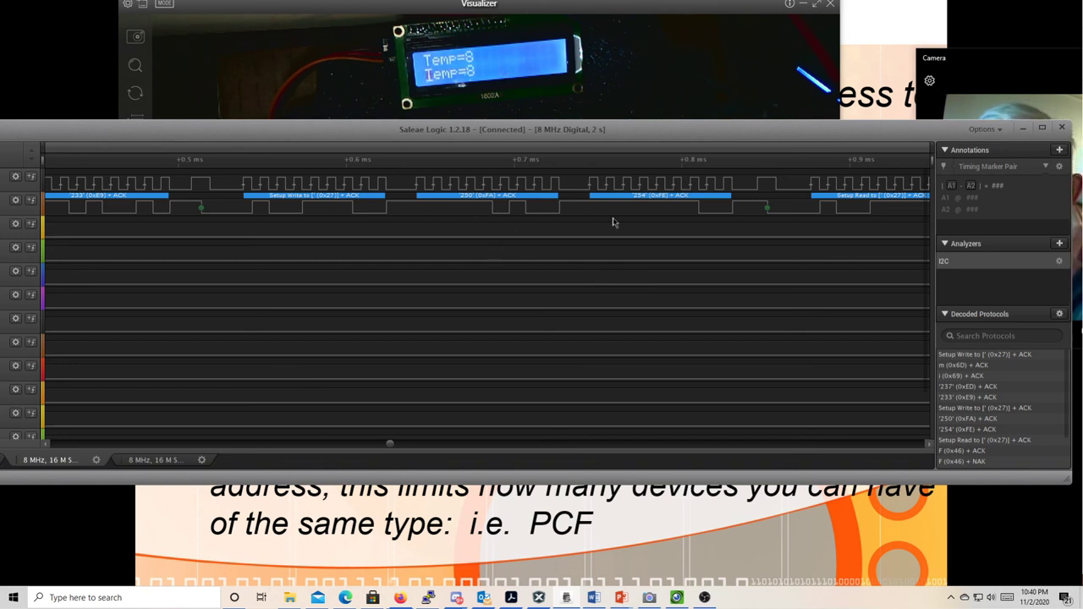
Re-examine the second Setup Write frame to 0x27 and its data bytes 0xFA and 0xFE
{"action": "left_click_drag", "start_coordinate": [562, 284], "coordinate": [676, 280]}
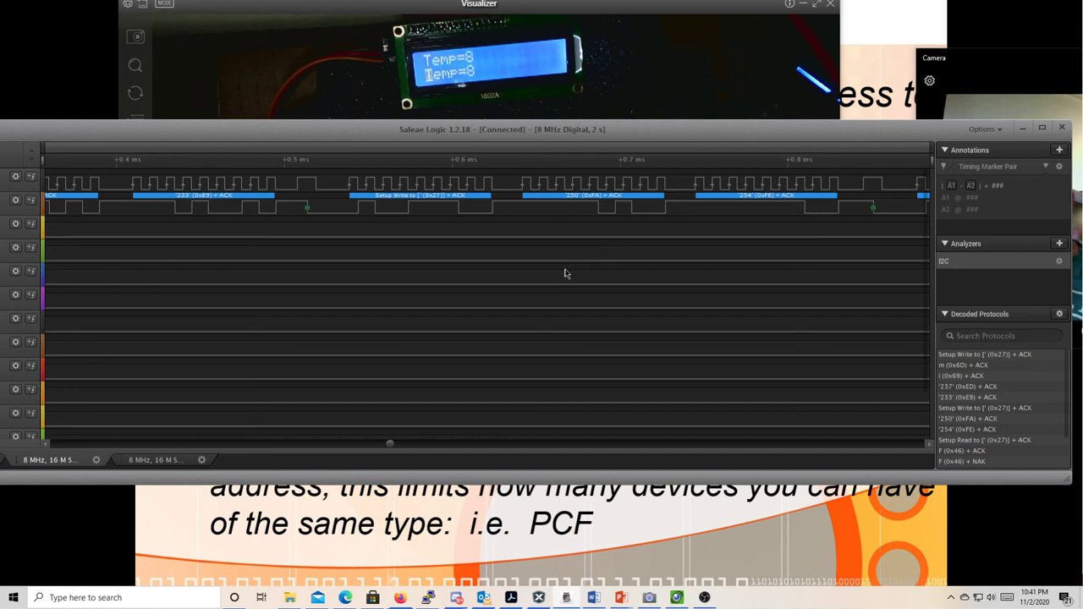
{"action": "left_click_drag", "start_coordinate": [415, 276], "coordinate": [498, 280]}
{"action": "left_click_drag", "start_coordinate": [211, 285], "coordinate": [283, 280]}
{"action": "left_click_drag", "start_coordinate": [568, 280], "coordinate": [380, 280]}
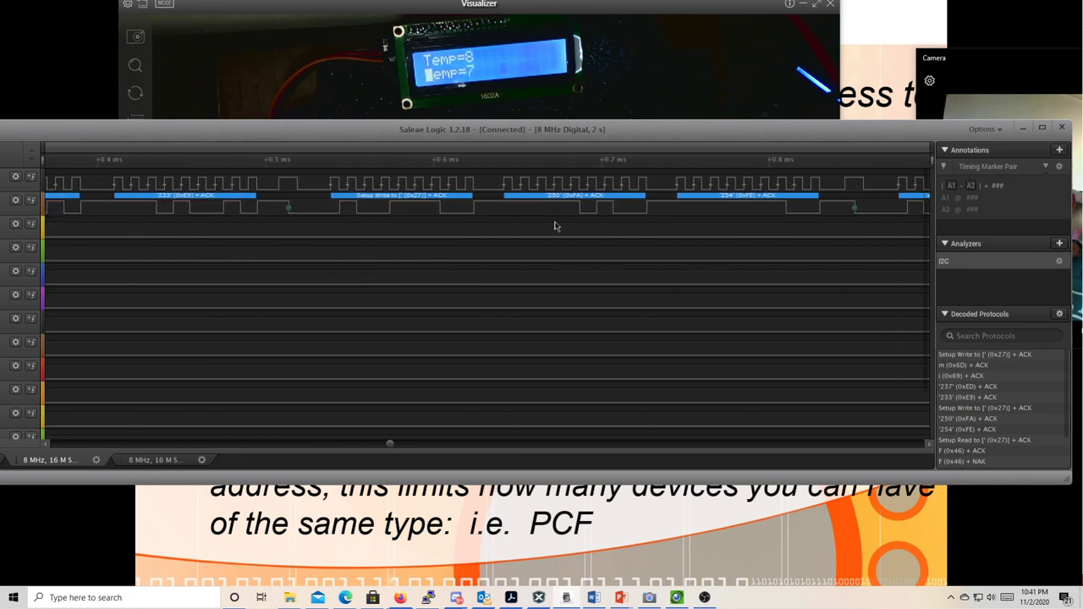
{"action": "left_click_drag", "start_coordinate": [487, 257], "coordinate": [505, 256]}
{"action": "left_click_drag", "start_coordinate": [605, 273], "coordinate": [413, 271]}
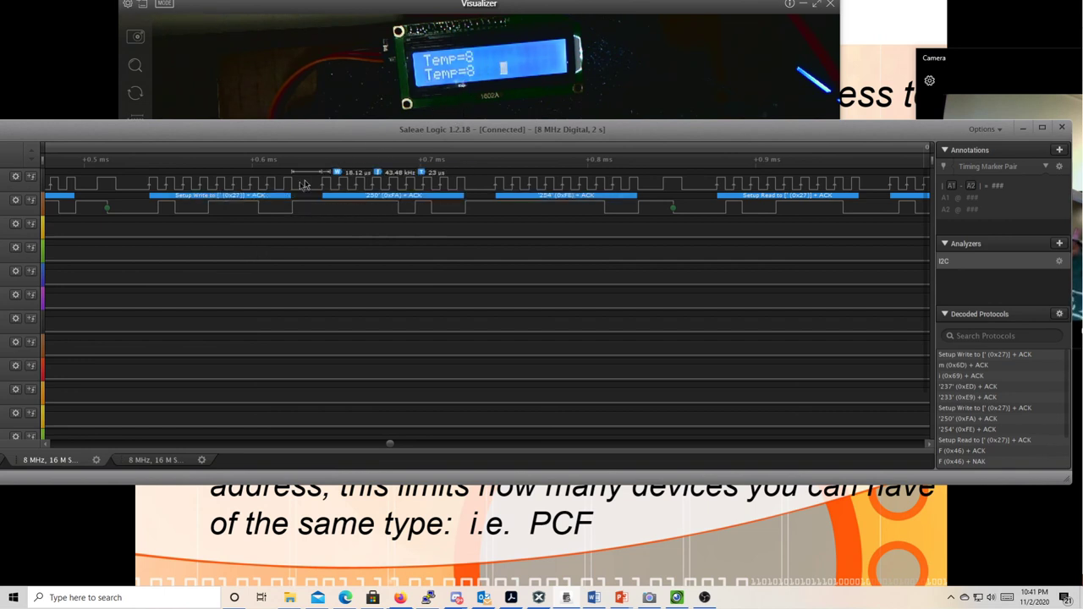
Follow the trace from the repeated start through the first Setup Read frame and its returned bytes
{"action": "left_click_drag", "start_coordinate": [415, 283], "coordinate": [341, 256]}
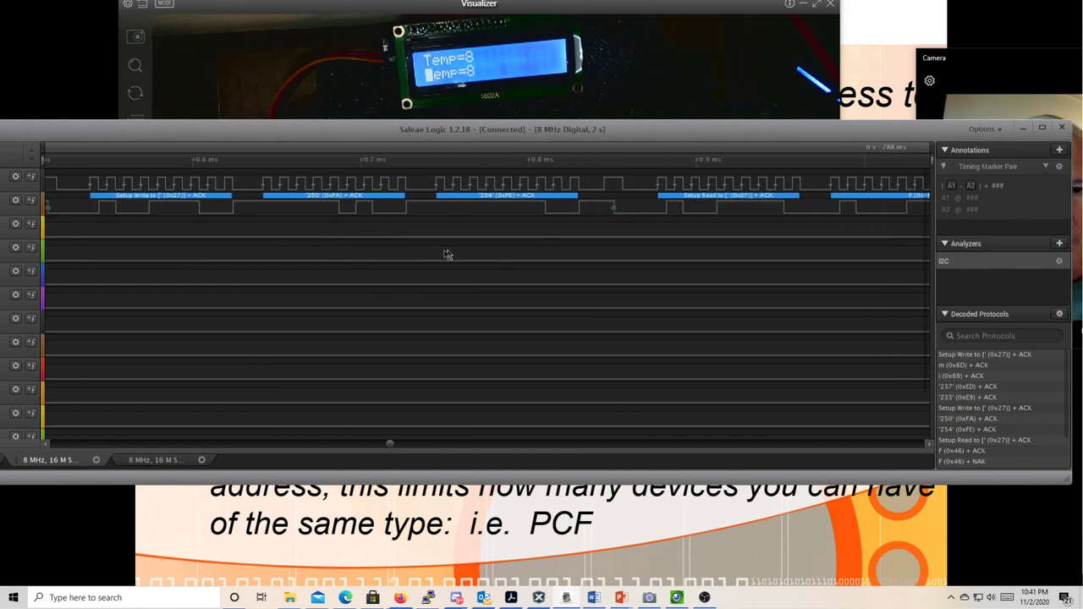
{"action": "left_click_drag", "start_coordinate": [450, 254], "coordinate": [336, 256]}
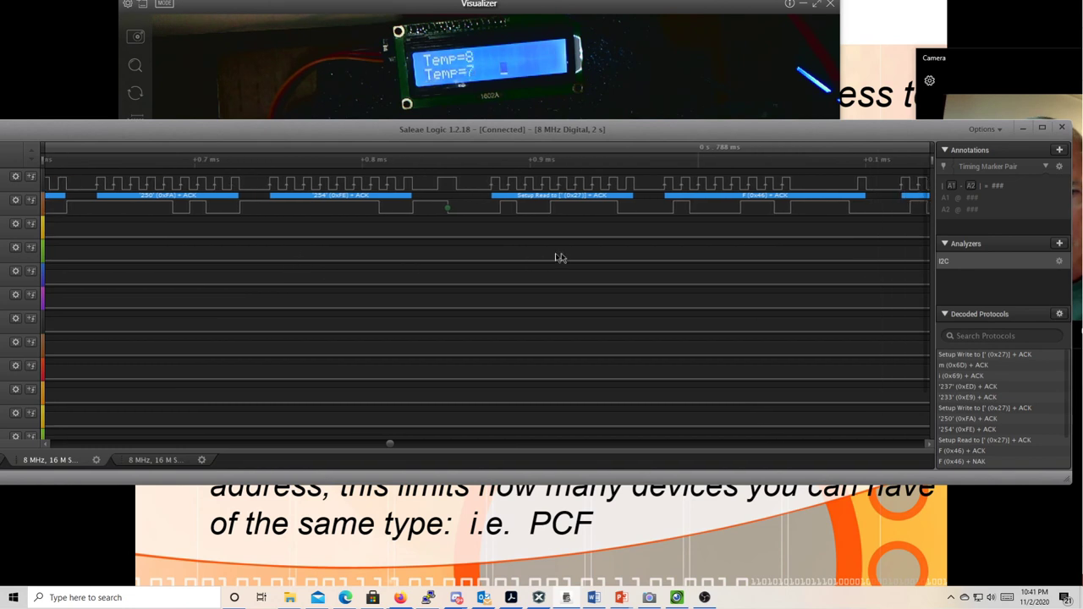
{"action": "left_click_drag", "start_coordinate": [566, 258], "coordinate": [425, 252]}
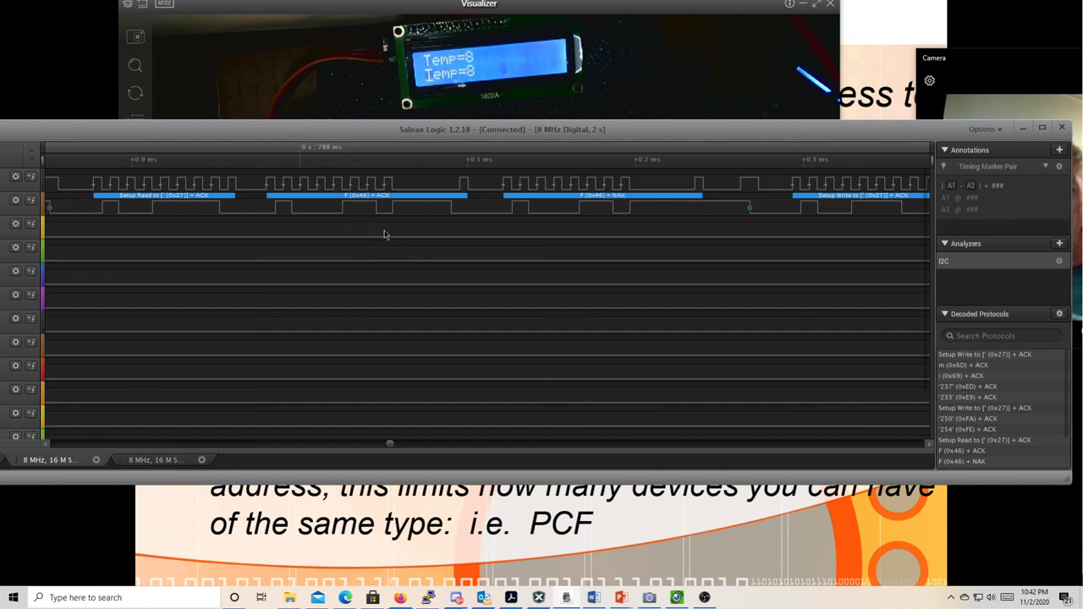
Follow the third write and the final Setup Read frame through to the stop condition ending the transaction
{"action": "left_click_drag", "start_coordinate": [612, 270], "coordinate": [301, 286]}
{"action": "left_click_drag", "start_coordinate": [652, 333], "coordinate": [423, 350]}
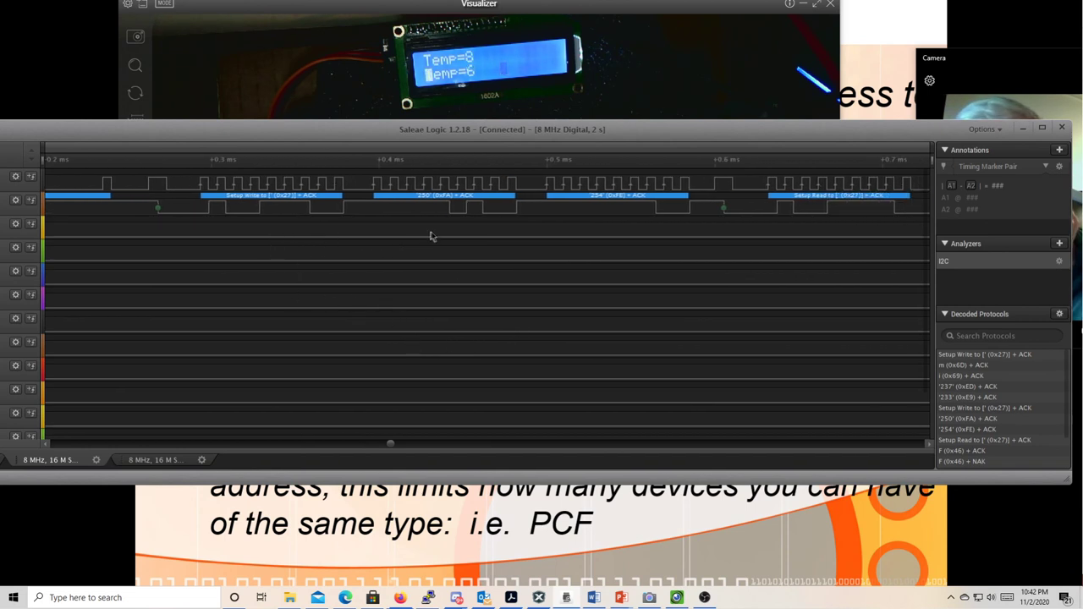
{"action": "scroll", "coordinate": [626, 292], "scroll_direction": "right", "scroll_amount": 1}
{"action": "left_click_drag", "start_coordinate": [637, 300], "coordinate": [346, 307]}
{"action": "left_click_drag", "start_coordinate": [736, 278], "coordinate": [634, 295]}
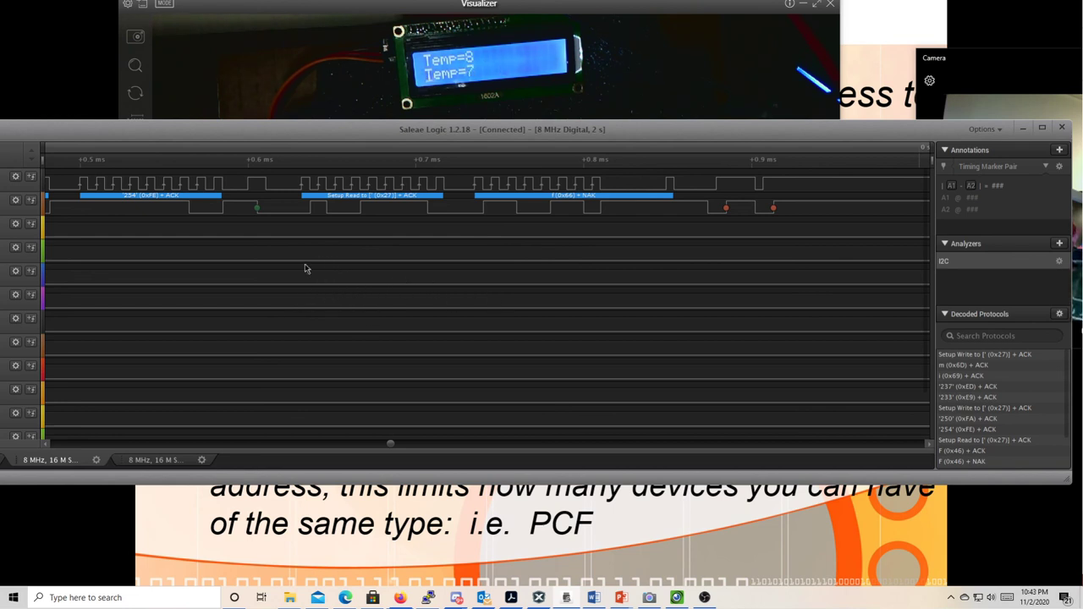
{"action": "mouse_move", "coordinate": [698, 275]}
{"action": "left_mouse_down"}
{"action": "mouse_move", "coordinate": [505, 249]}
{"action": "mouse_move", "coordinate": [425, 225]}
{"action": "left_mouse_up"}
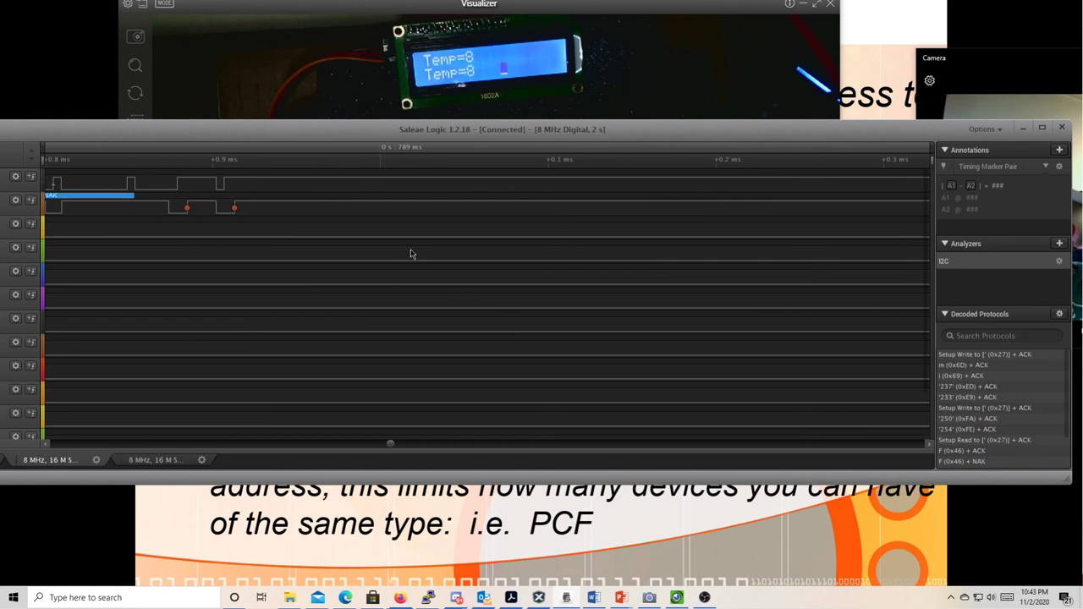
{"action": "left_click_drag", "start_coordinate": [496, 266], "coordinate": [440, 197]}
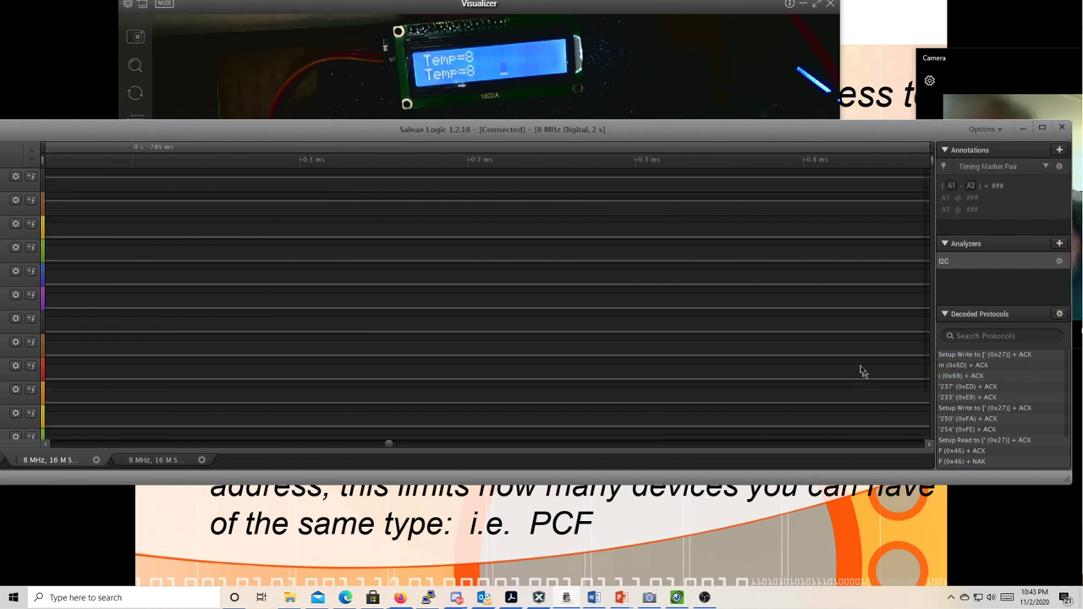
Go back to the initial start condition and review all the write and read frames of the transaction together
{"action": "left_click_drag", "start_coordinate": [454, 367], "coordinate": [660, 335]}
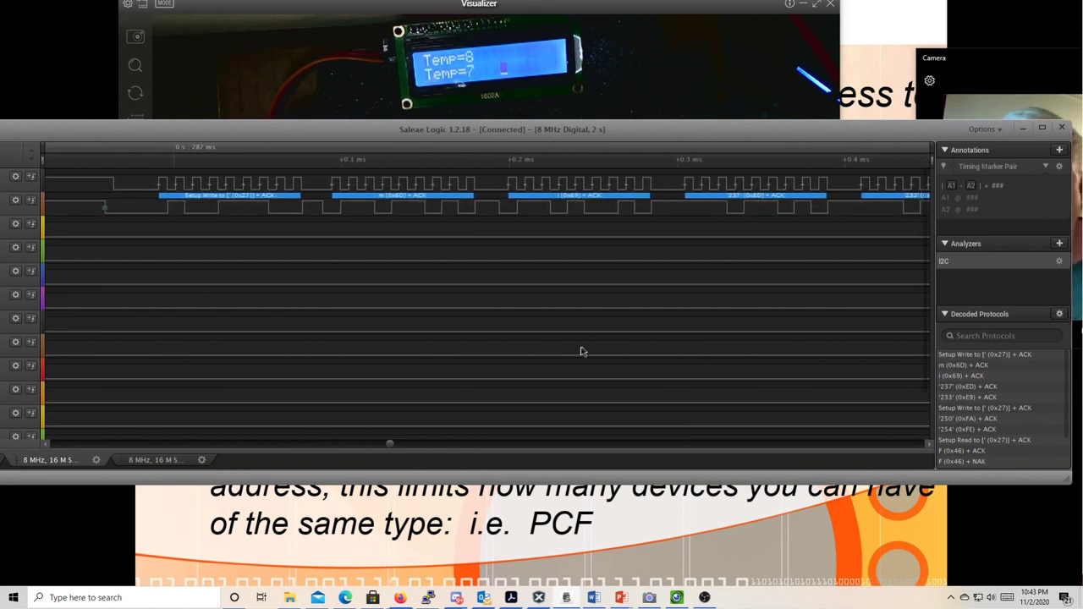
{"action": "left_click_drag", "start_coordinate": [488, 357], "coordinate": [531, 358]}
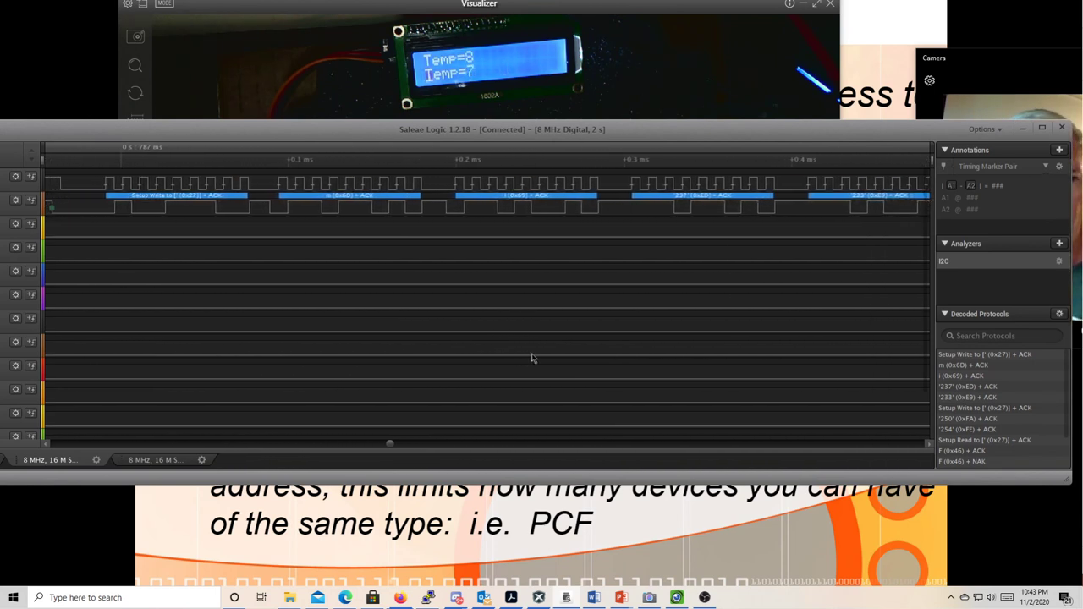
{"action": "scroll", "coordinate": [524, 339], "scroll_direction": "down", "scroll_amount": 2}
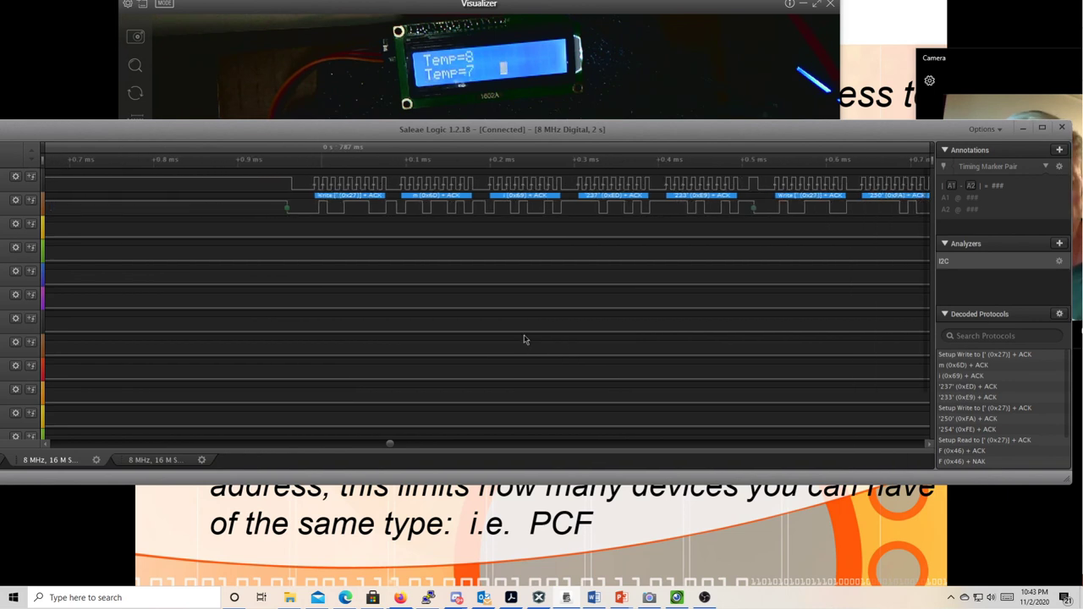
{"action": "left_click_drag", "start_coordinate": [541, 341], "coordinate": [397, 354]}
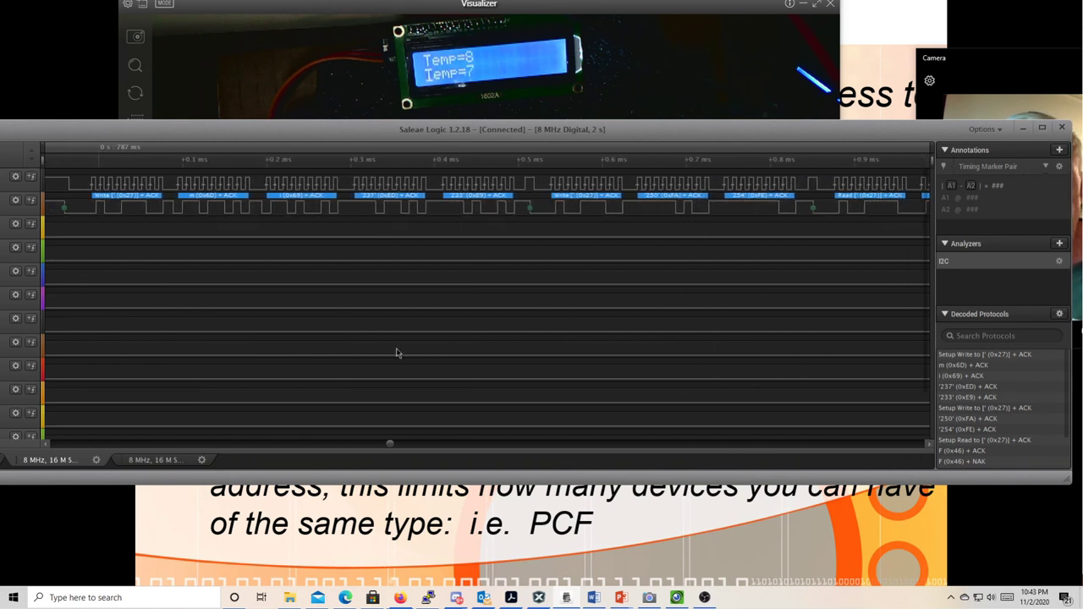
{"action": "scroll", "coordinate": [399, 353], "scroll_direction": "down", "scroll_amount": 2}
{"action": "left_click_drag", "start_coordinate": [517, 348], "coordinate": [357, 354]}
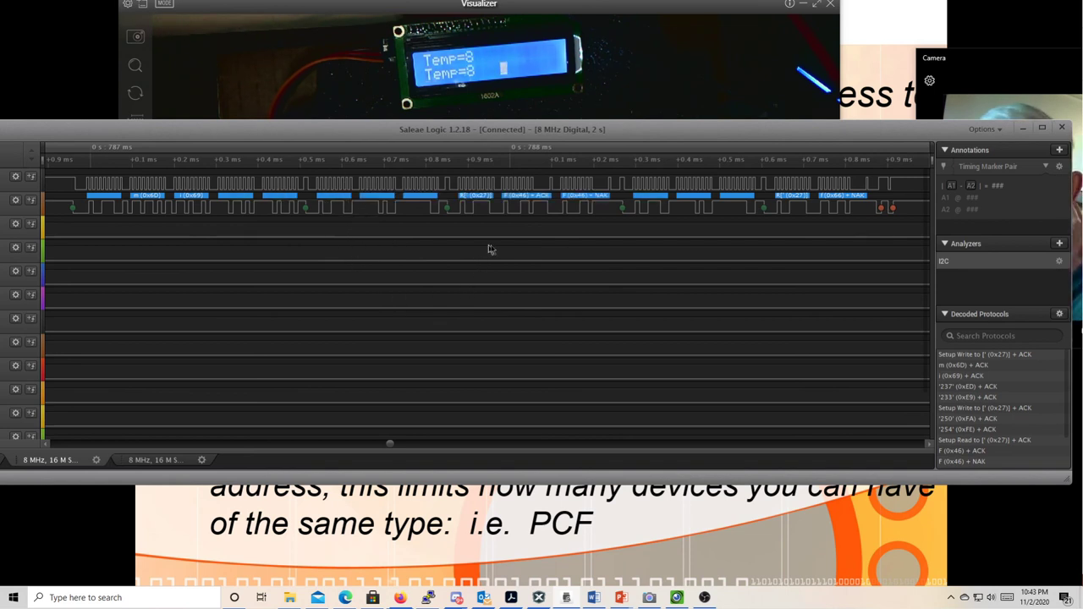
{"action": "left_click_drag", "start_coordinate": [645, 278], "coordinate": [578, 292]}
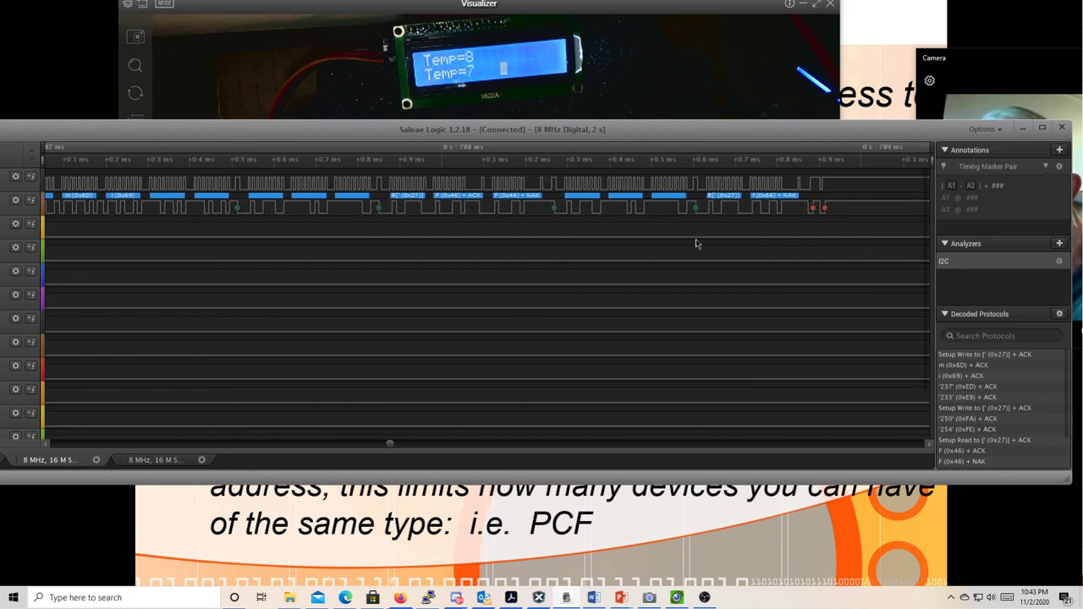
{"action": "left_click_drag", "start_coordinate": [781, 273], "coordinate": [659, 258]}
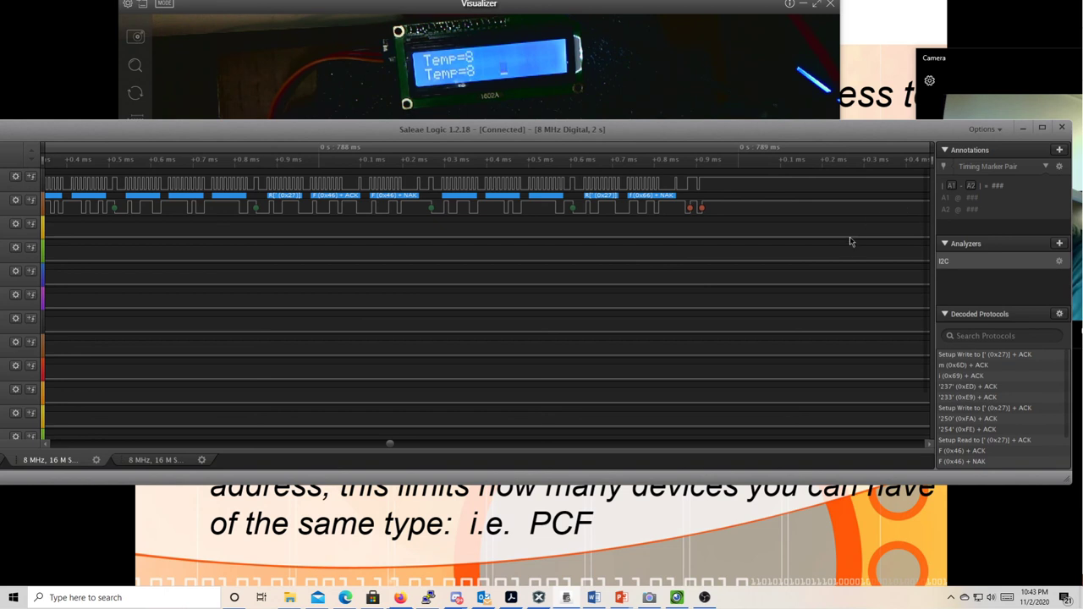
{"action": "left_click_drag", "start_coordinate": [520, 314], "coordinate": [699, 333]}
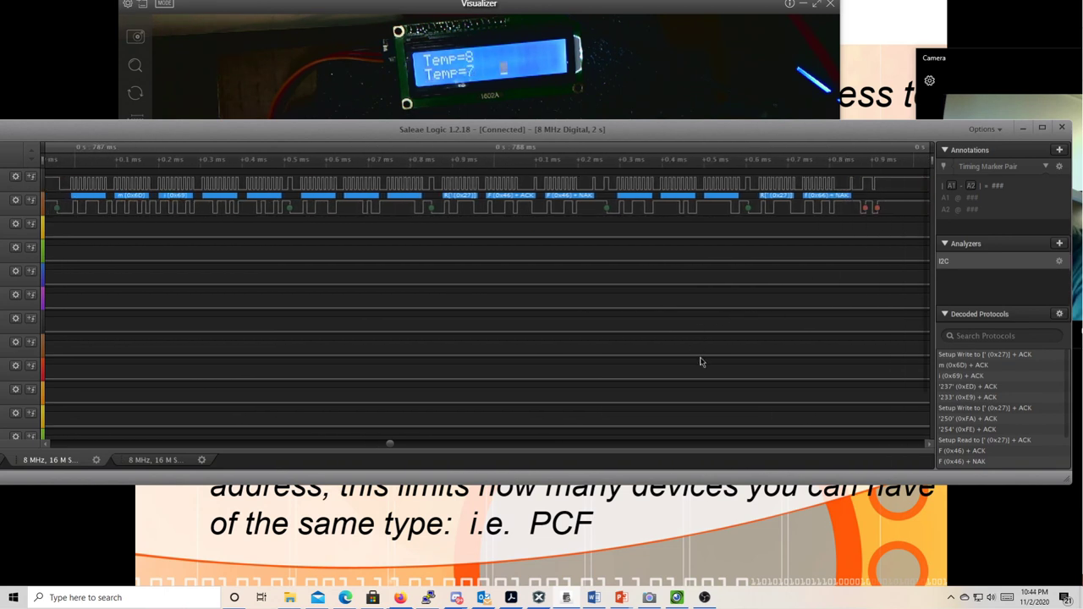
View the entire 2 s capture, and return to a close view of the single I2C burst
{"action": "scroll", "coordinate": [566, 355], "scroll_direction": "down", "scroll_amount": 10}
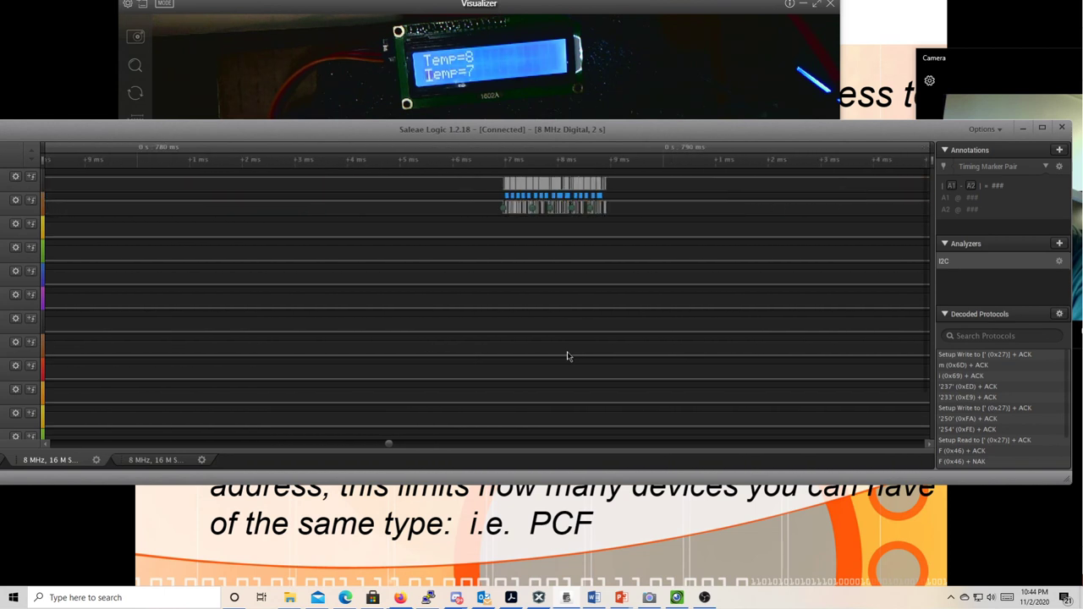
{"action": "scroll", "coordinate": [567, 356], "scroll_direction": "down", "scroll_amount": 3}
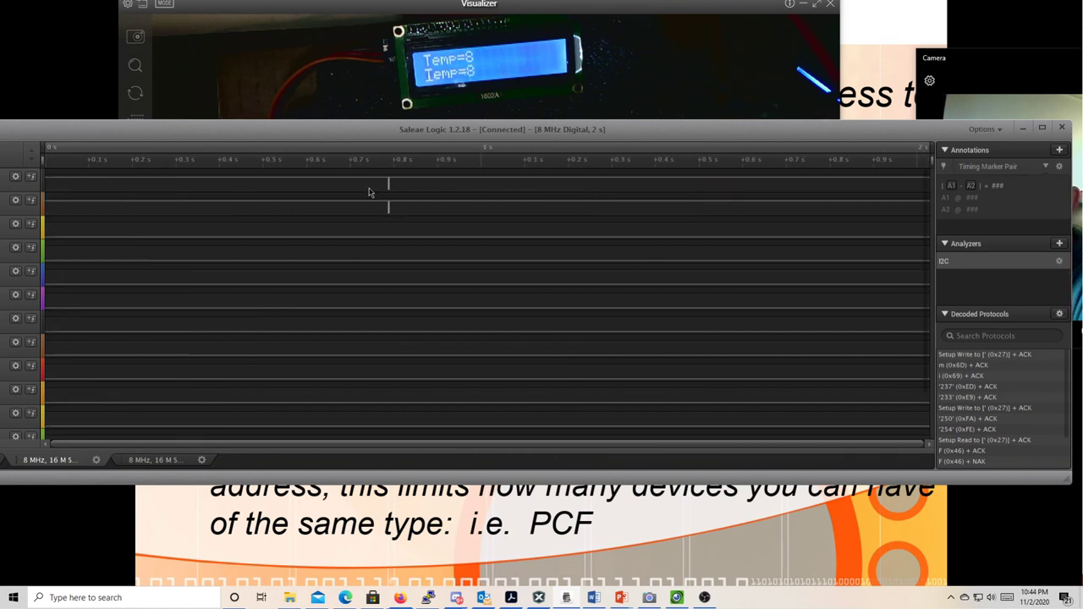
{"action": "scroll", "coordinate": [389, 208], "scroll_direction": "up", "scroll_amount": 10}
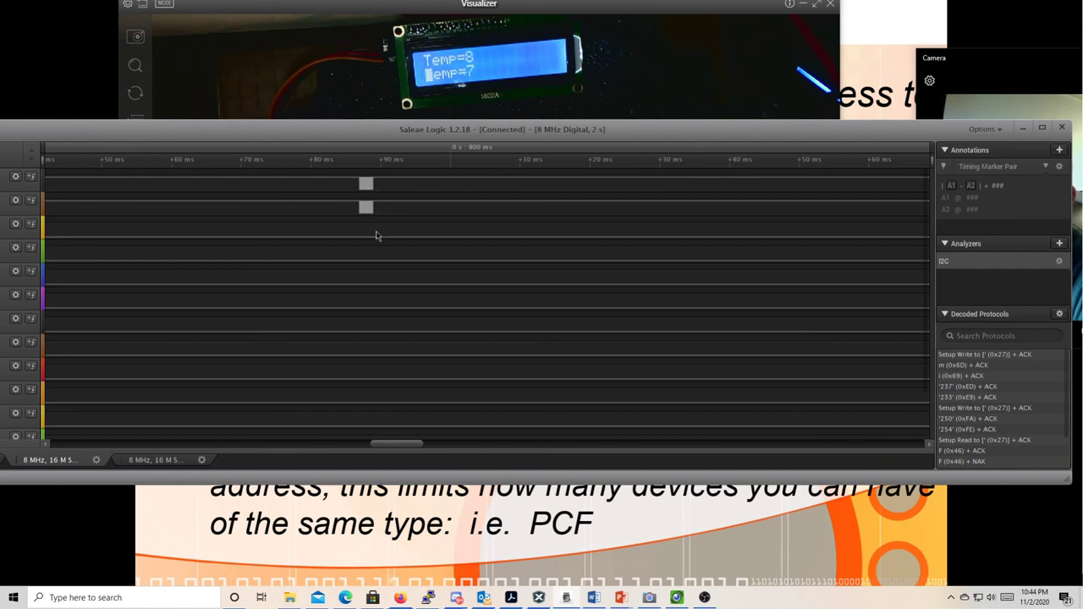
{"action": "scroll", "coordinate": [376, 236], "scroll_direction": "up", "scroll_amount": 5}
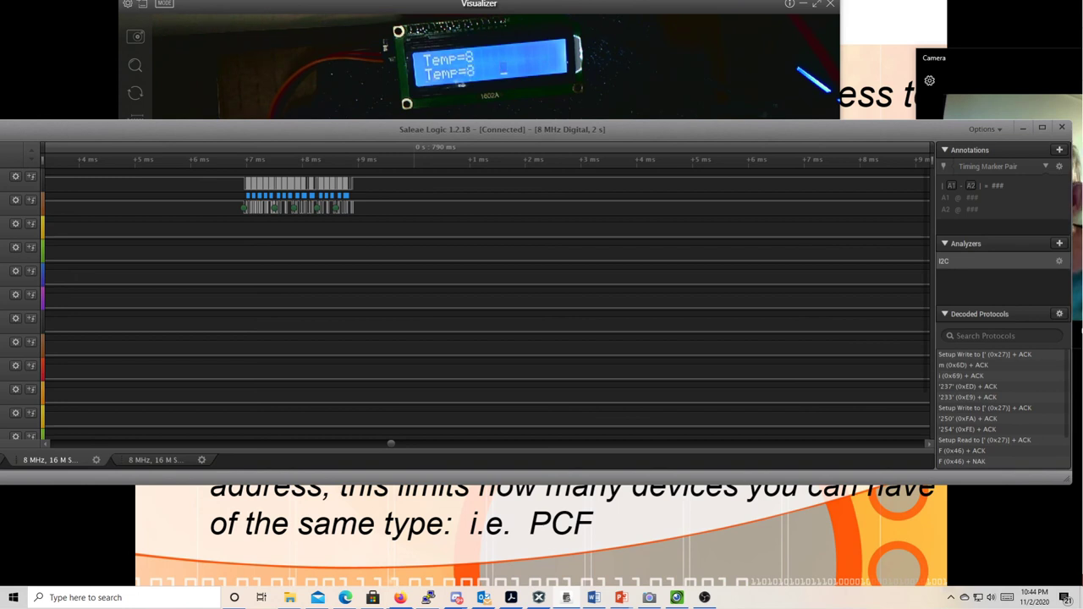
Switch to the Camera app, move its window towards the middle of the screen and maximize it
{"action": "left_click", "coordinate": [975, 83]}
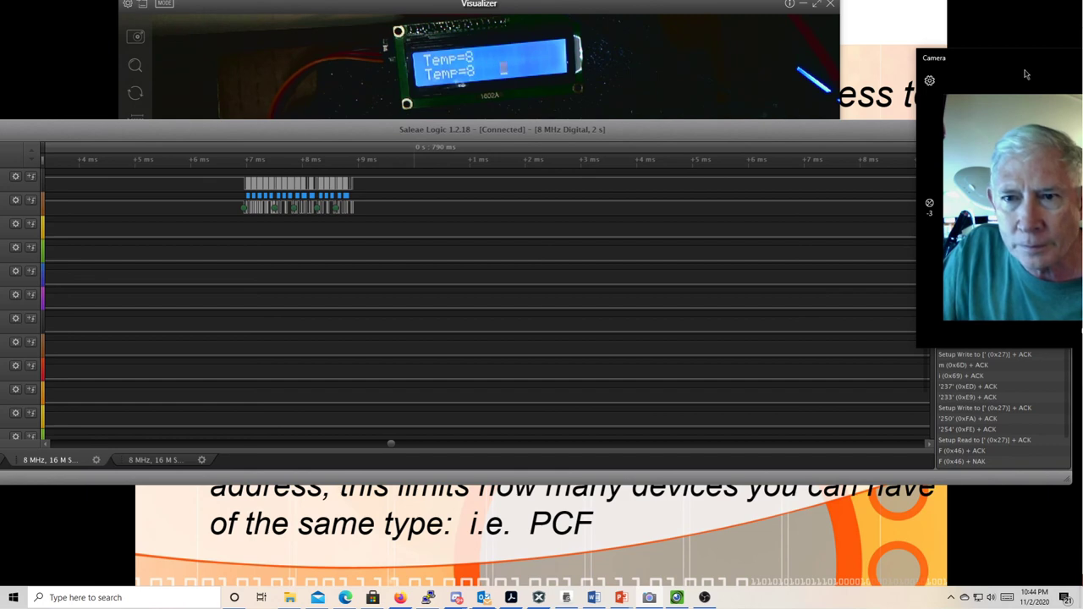
{"action": "left_click_drag", "start_coordinate": [1012, 69], "coordinate": [609, 142]}
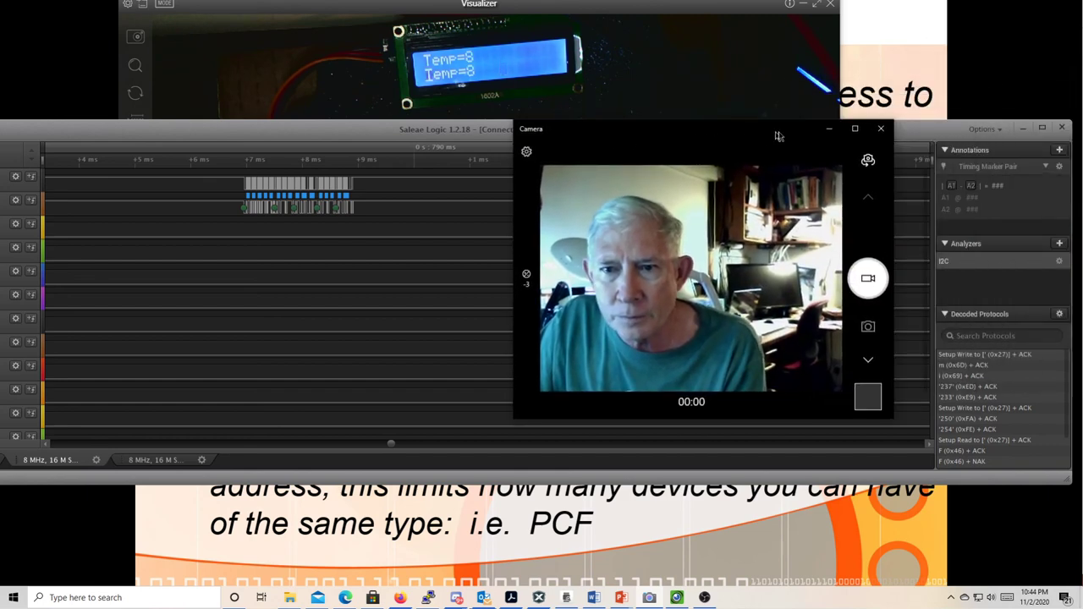
{"action": "left_click", "coordinate": [854, 129]}
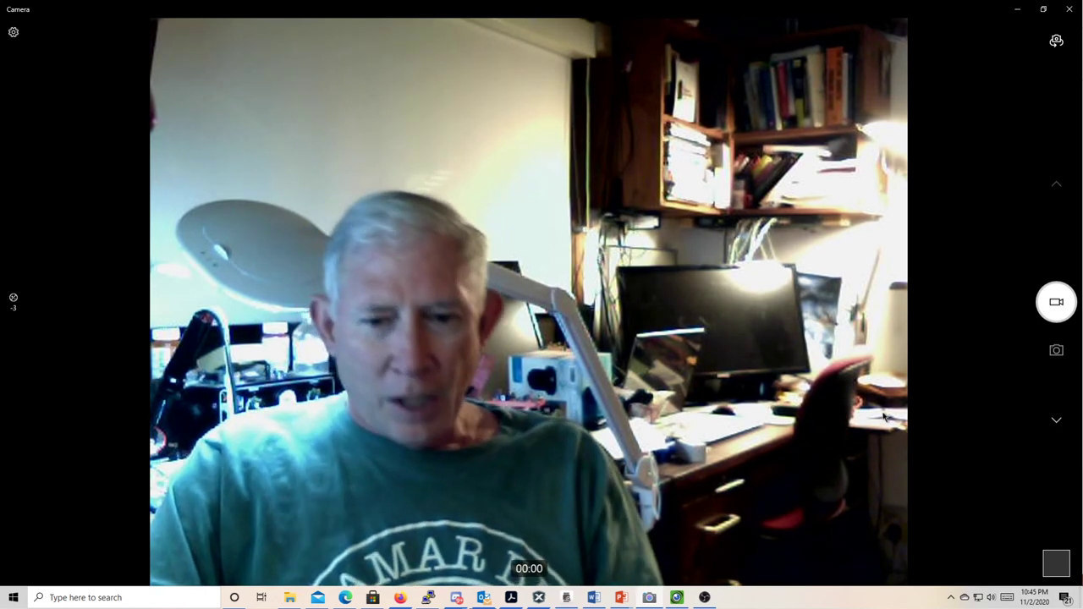
Switch back to Saleae Logic, reposition its window, and review the I2C analyzer's options and the decoded protocols list
{"action": "left_click", "coordinate": [567, 598]}
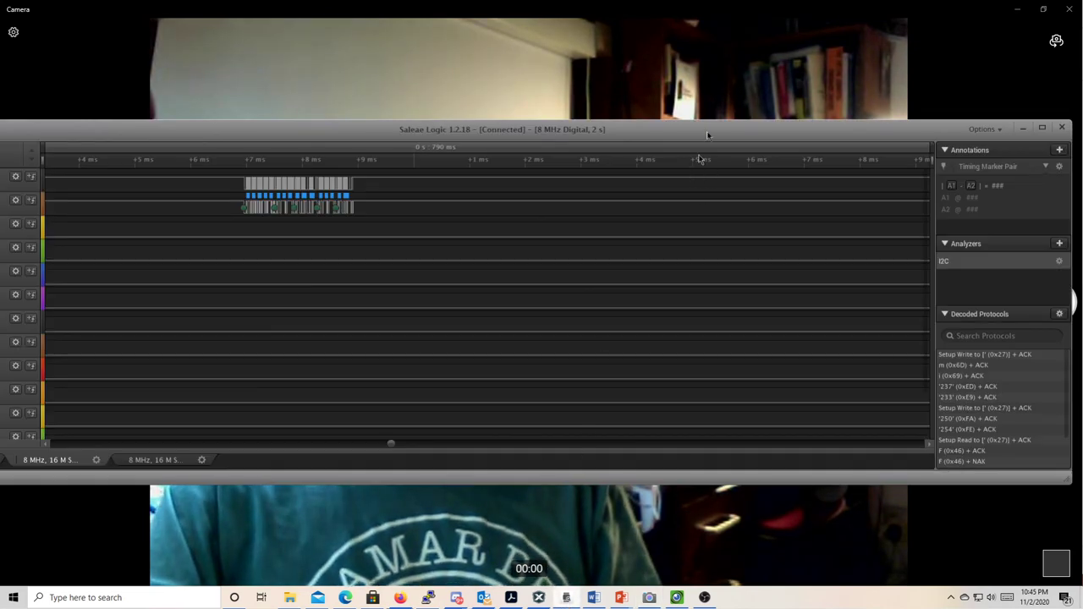
{"action": "left_click_drag", "start_coordinate": [711, 133], "coordinate": [556, 120]}
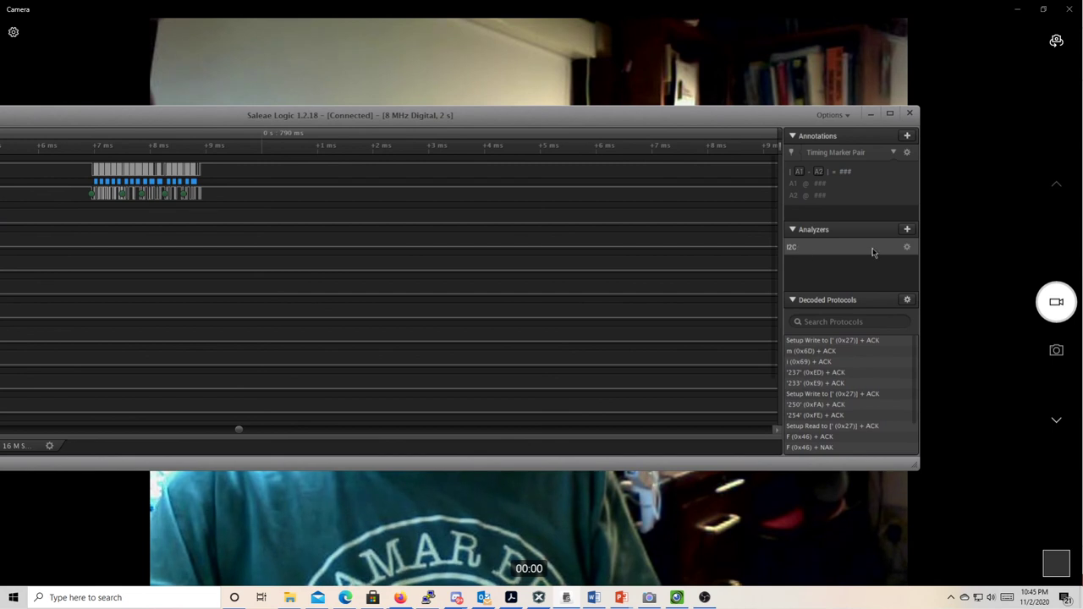
{"action": "left_click", "coordinate": [906, 247]}
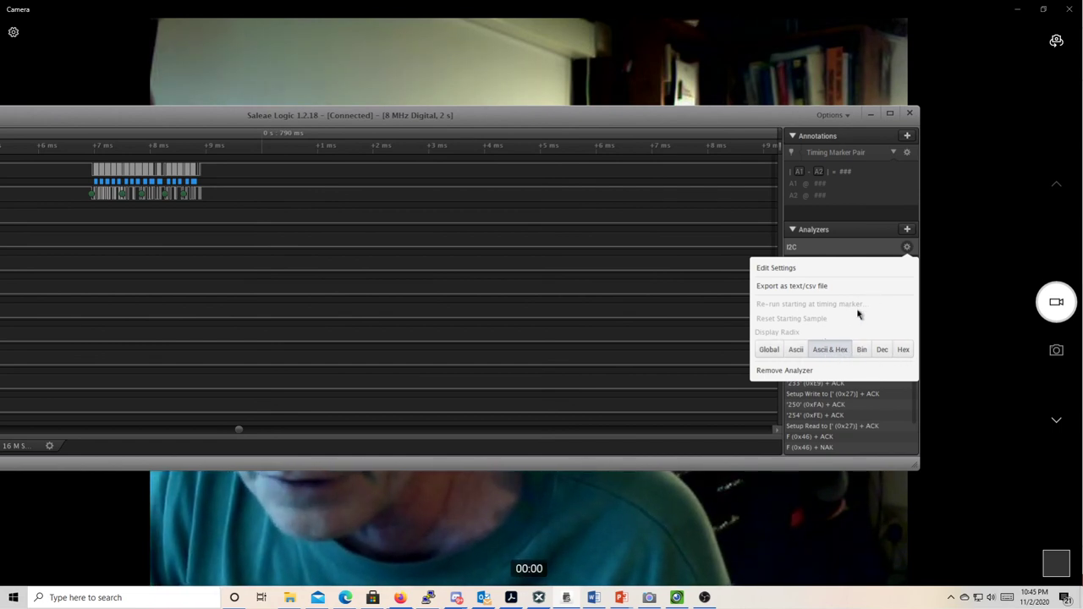
{"action": "left_click", "coordinate": [907, 247]}
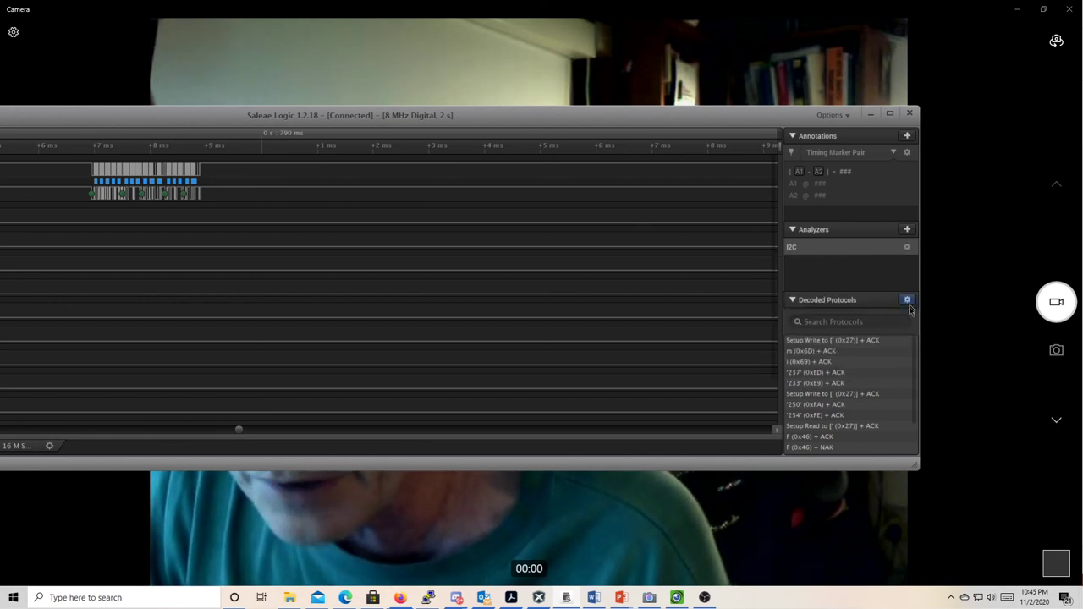
{"action": "scroll", "coordinate": [913, 360], "scroll_direction": "down", "scroll_amount": 3}
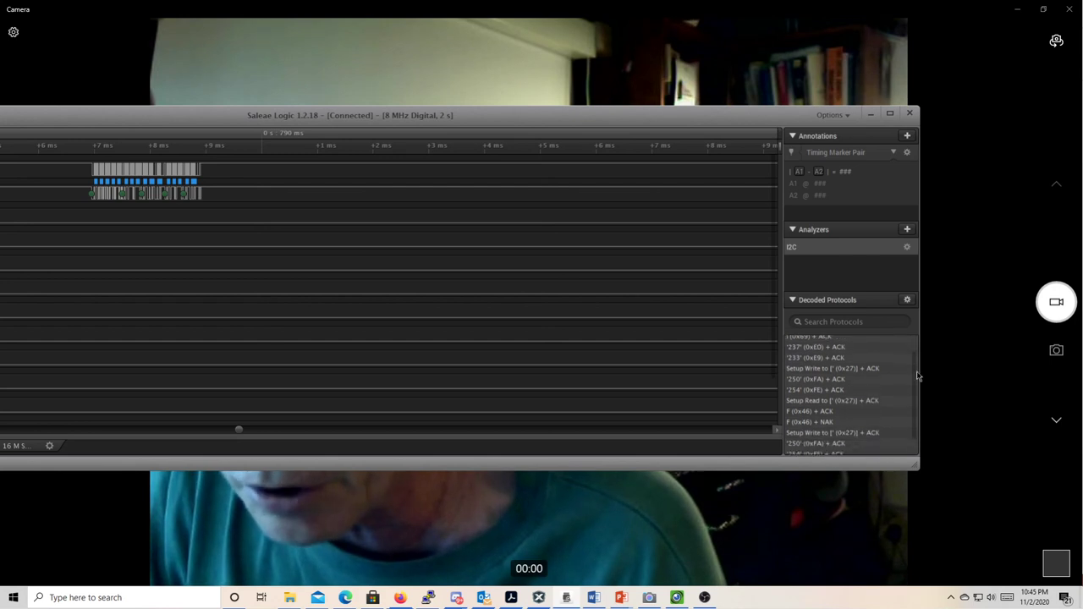
{"action": "scroll", "coordinate": [913, 376], "scroll_direction": "up", "scroll_amount": 3}
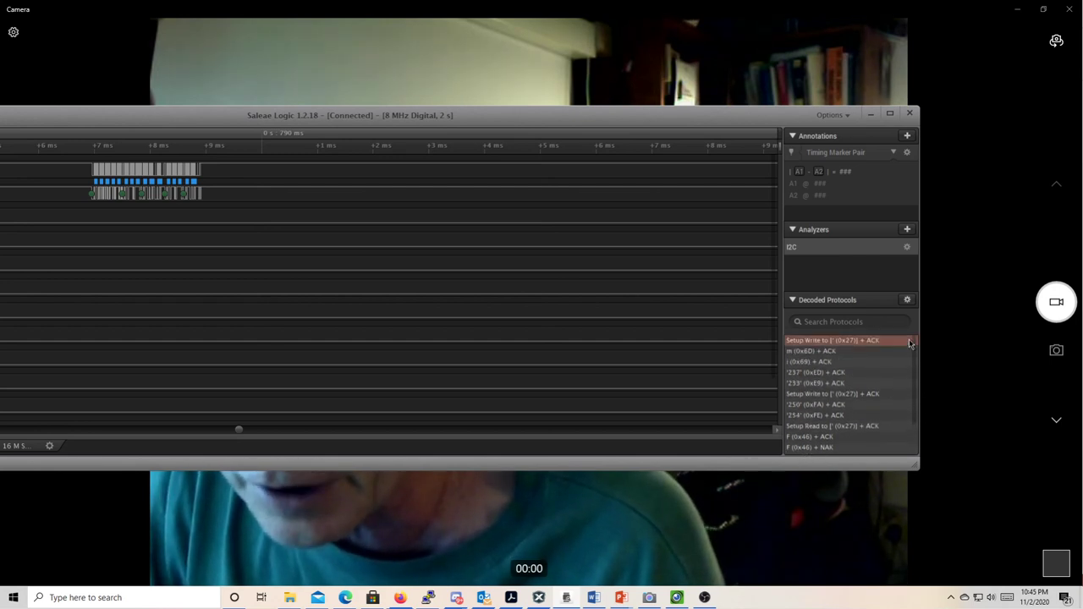